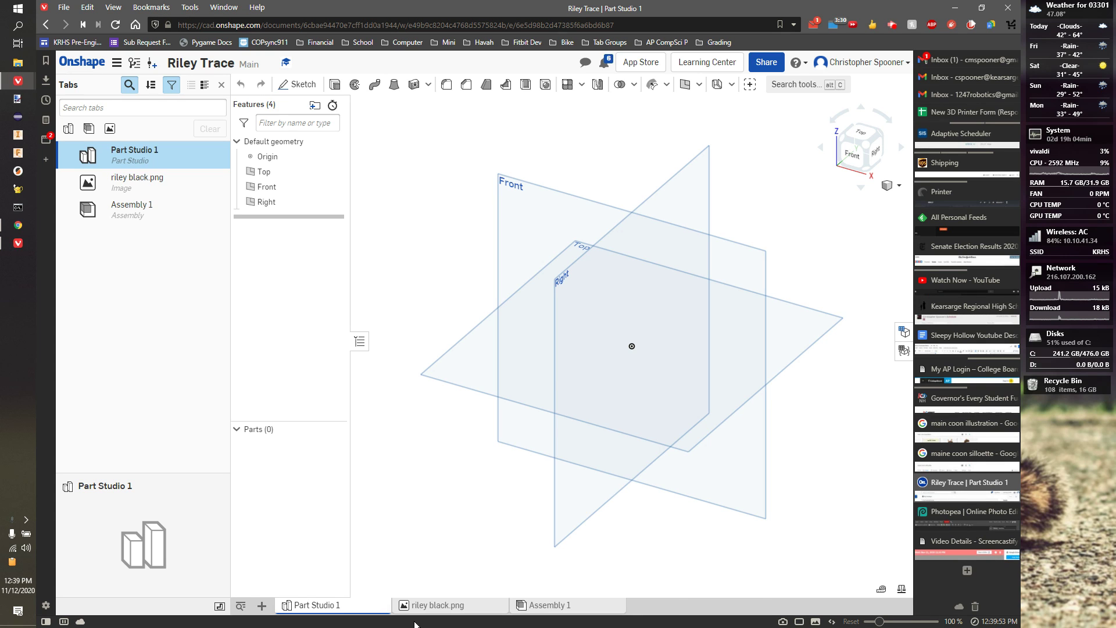
# Preview the cat image, then start a sketch on the Front plane viewed head-on with the origin lowered.
pyautogui.click(412, 606)
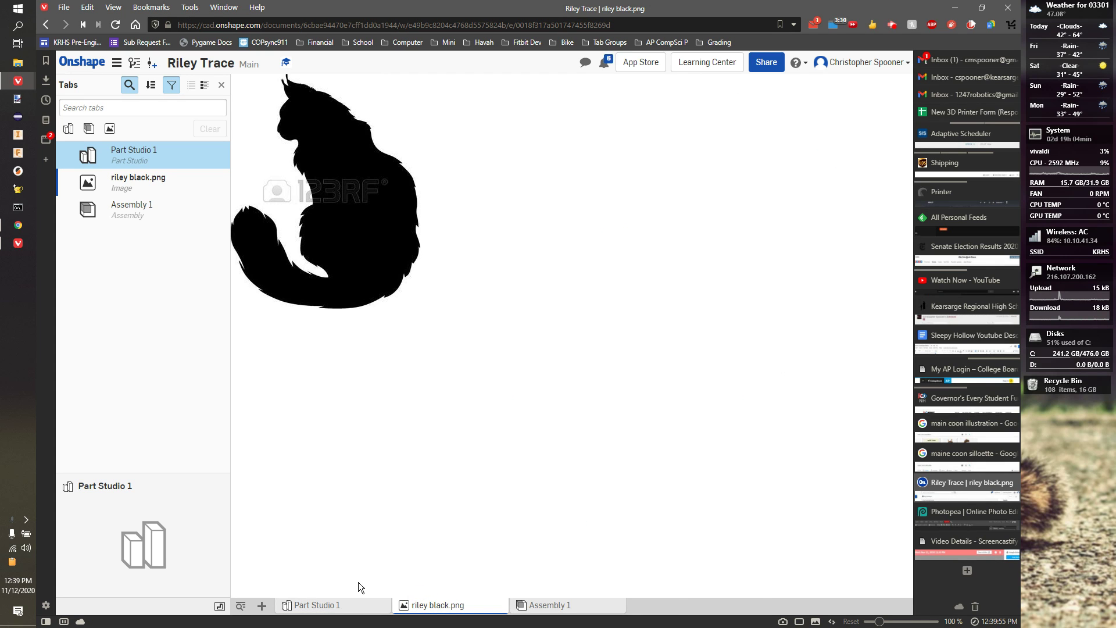
pyautogui.click(343, 608)
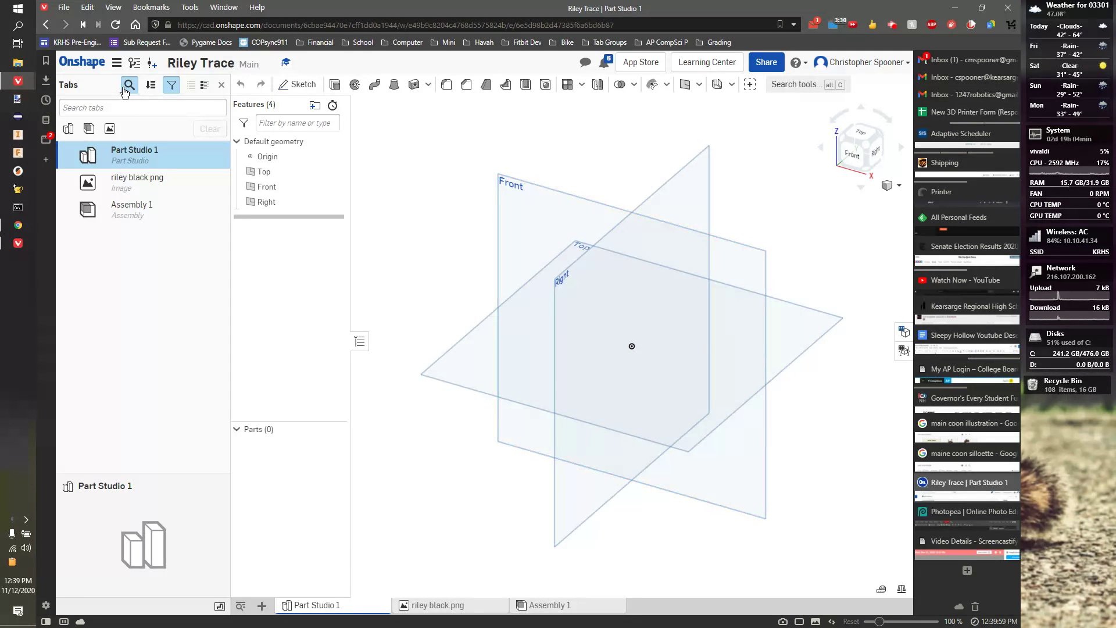
pyautogui.click(299, 85)
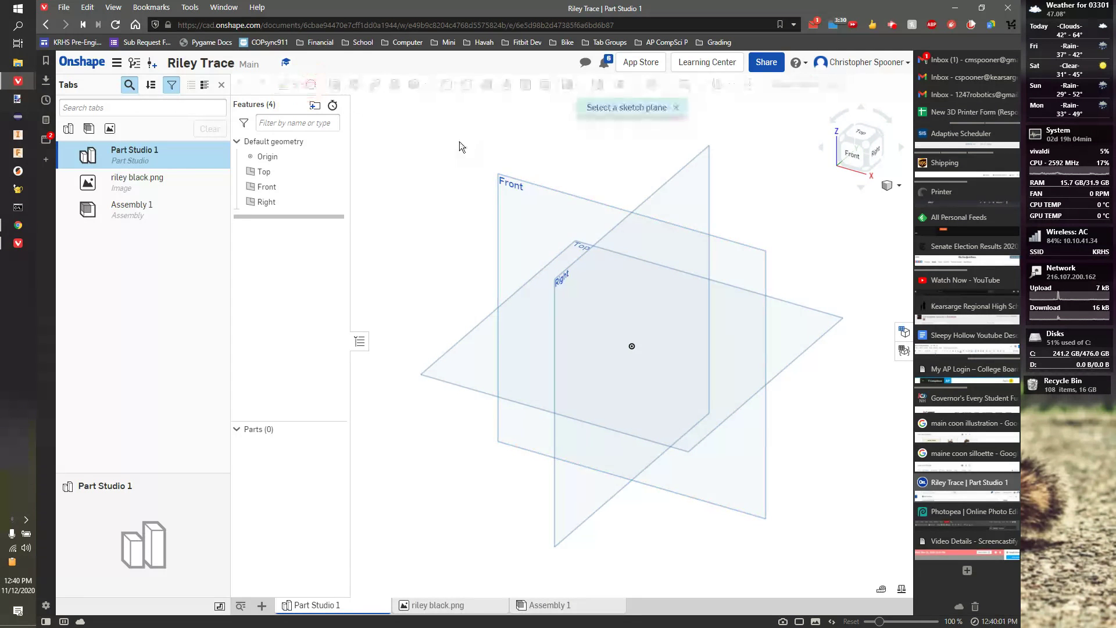
pyautogui.click(508, 198)
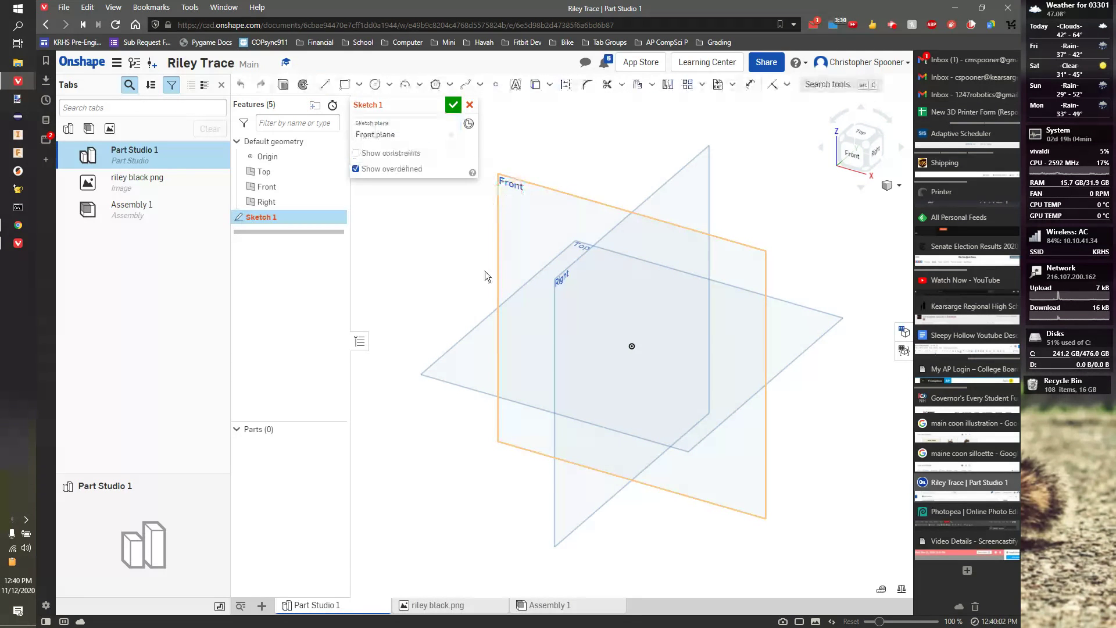
pyautogui.click(850, 154)
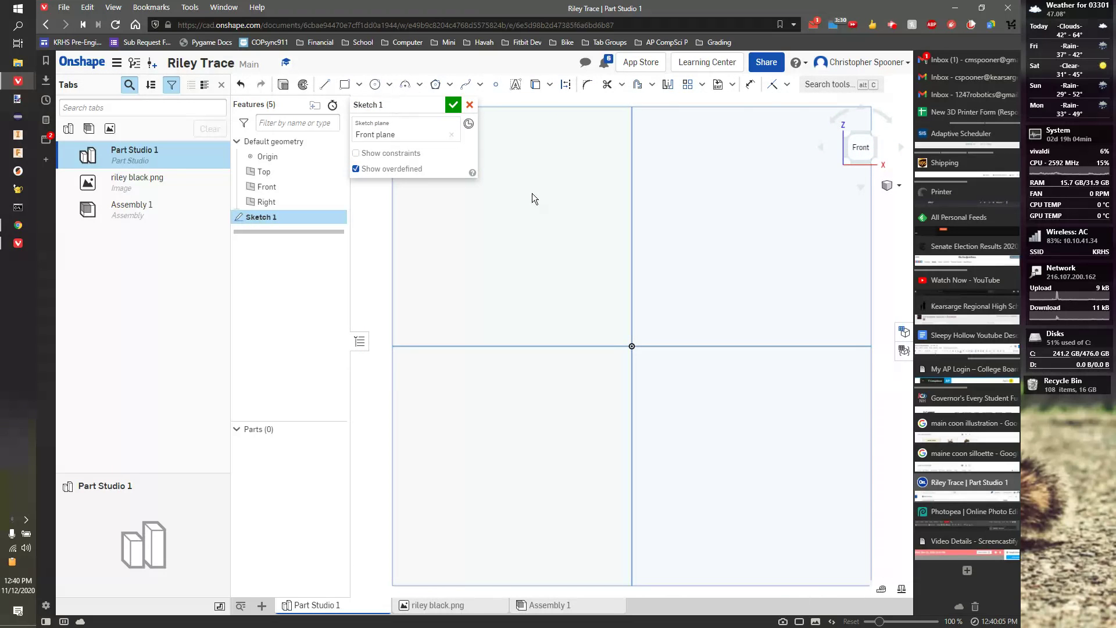
pyautogui.moveTo(557, 230); pyautogui.dragTo(510, 258, button='middle')
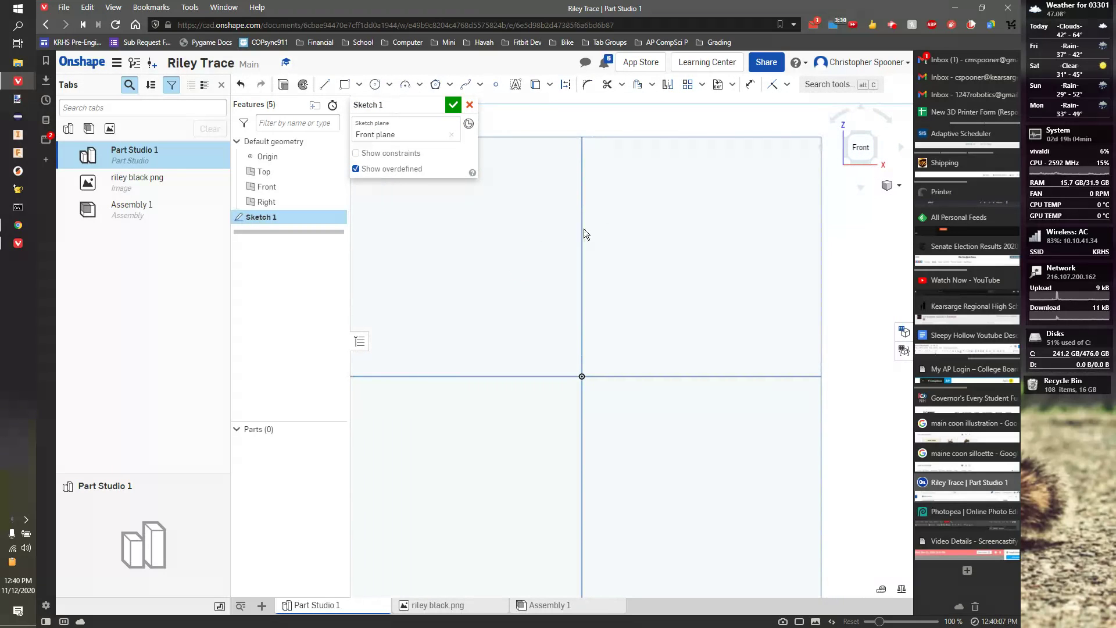
# Insert riley black.png into Sketch 1, dragging its rectangle out just above the origin.
pyautogui.click(733, 88)
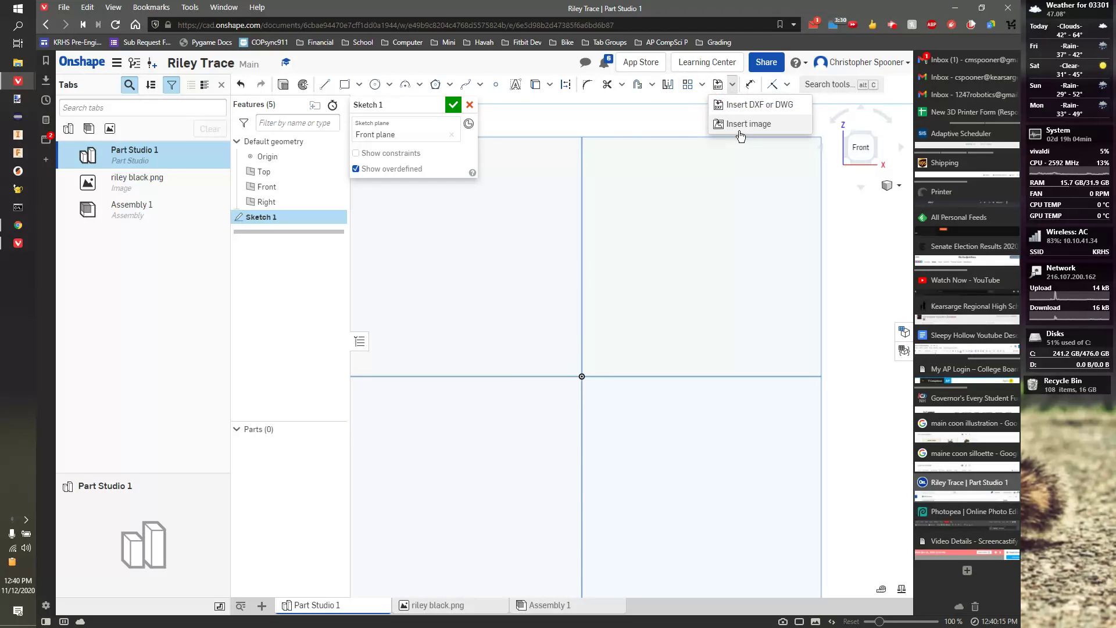
pyautogui.click(741, 128)
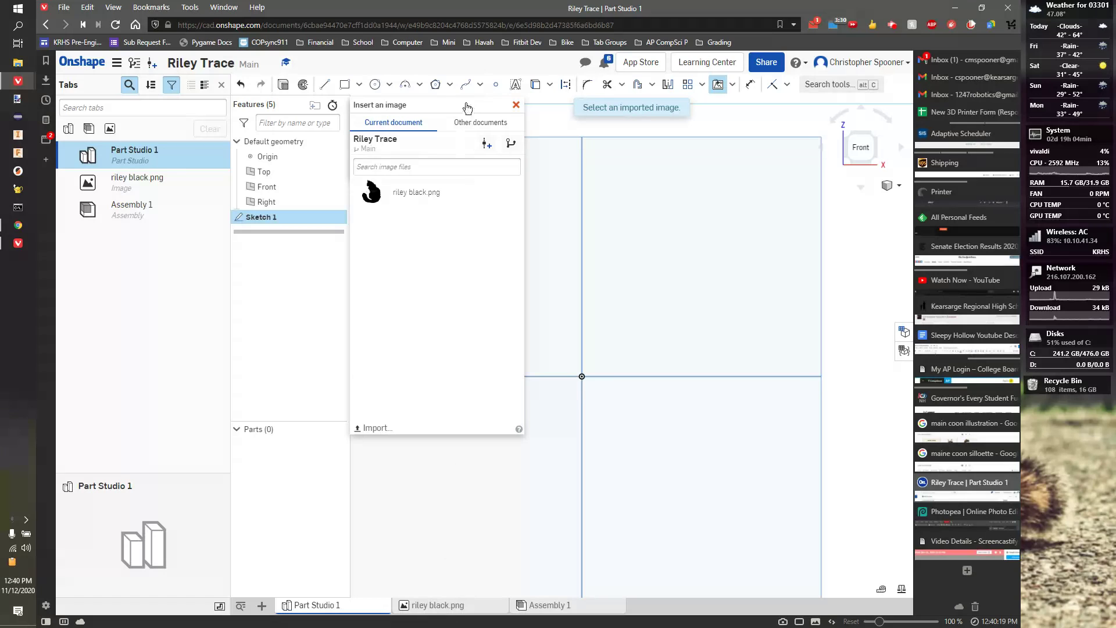
pyautogui.click(403, 191)
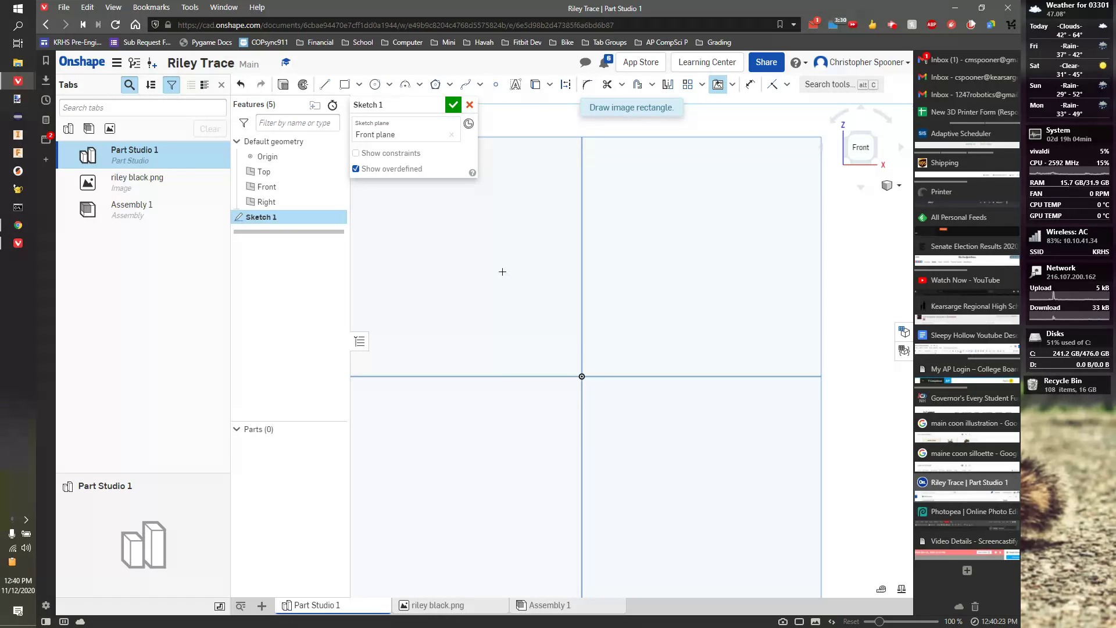
pyautogui.moveTo(486, 286)
pyautogui.mouseDown()
pyautogui.moveTo(668, 442)
pyautogui.moveTo(570, 339)
pyautogui.moveTo(584, 318)
pyautogui.moveTo(598, 378)
pyautogui.moveTo(495, 324)
pyautogui.moveTo(652, 439)
pyautogui.moveTo(669, 352)
pyautogui.moveTo(697, 321)
pyautogui.mouseUp()
# Make the image's lower-left corner coincident with the origin.
pyautogui.moveTo(622, 423); pyautogui.dragTo(528, 478, button='middle')
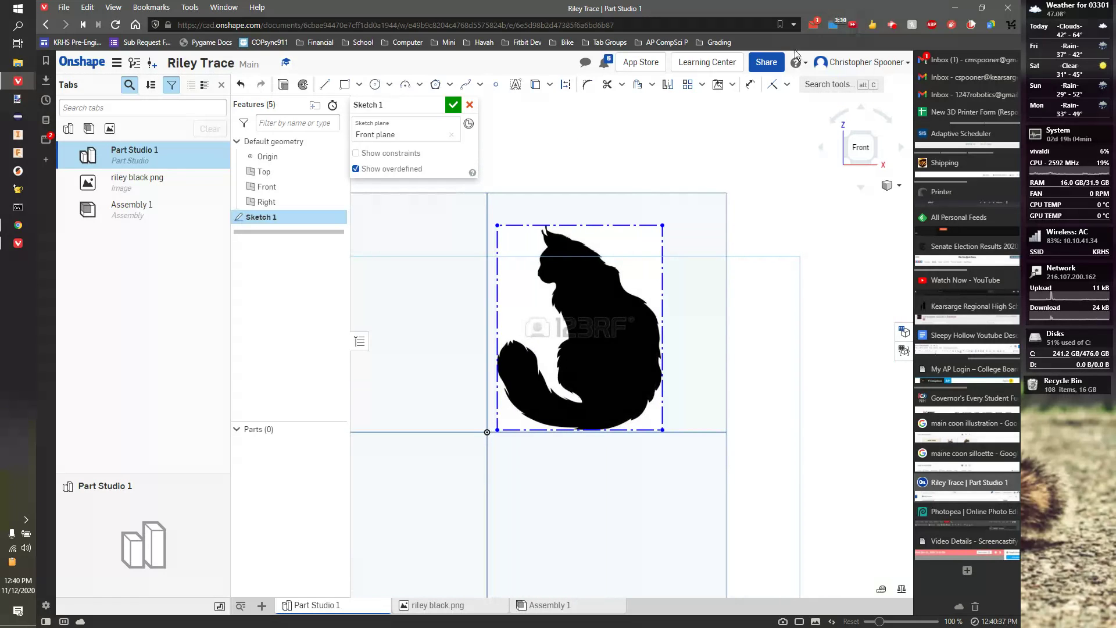
pyautogui.click(772, 85)
pyautogui.click(487, 432)
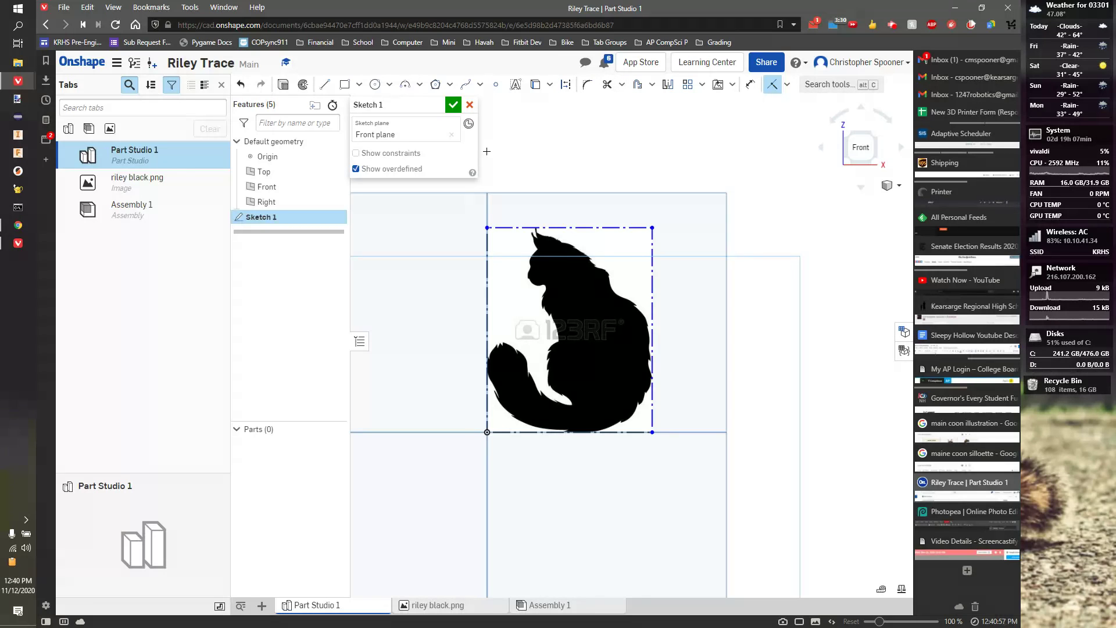
# Dimension the image's right edge to a height of 2.5 and confirm it stays anchored.
pyautogui.click(750, 85)
pyautogui.click(653, 311)
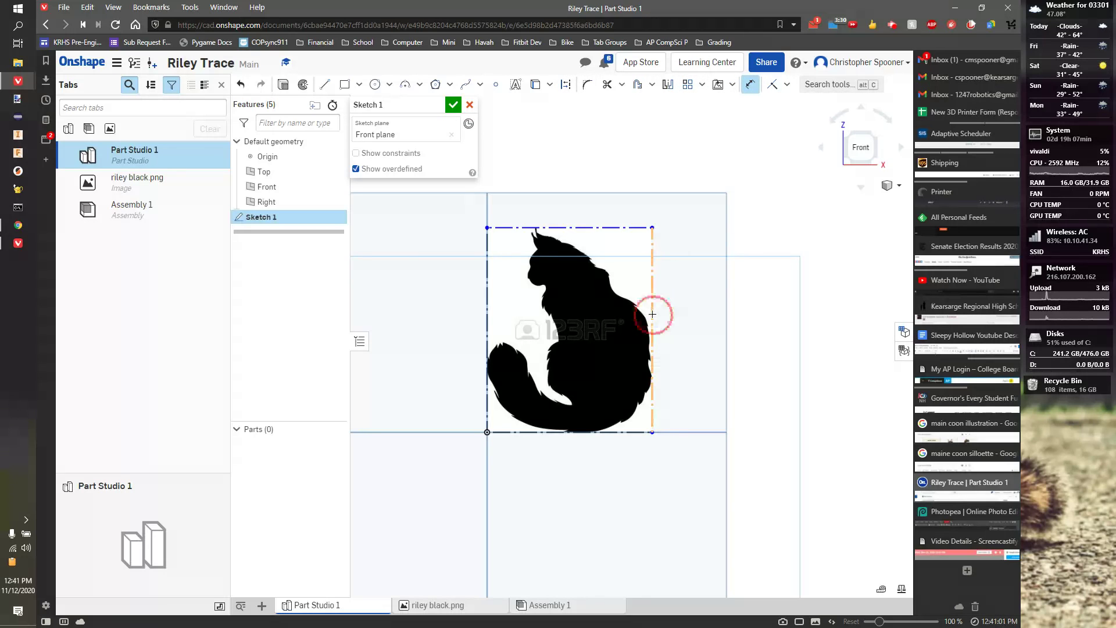
pyautogui.click(683, 317)
pyautogui.write('2.5')
pyautogui.press('Return')
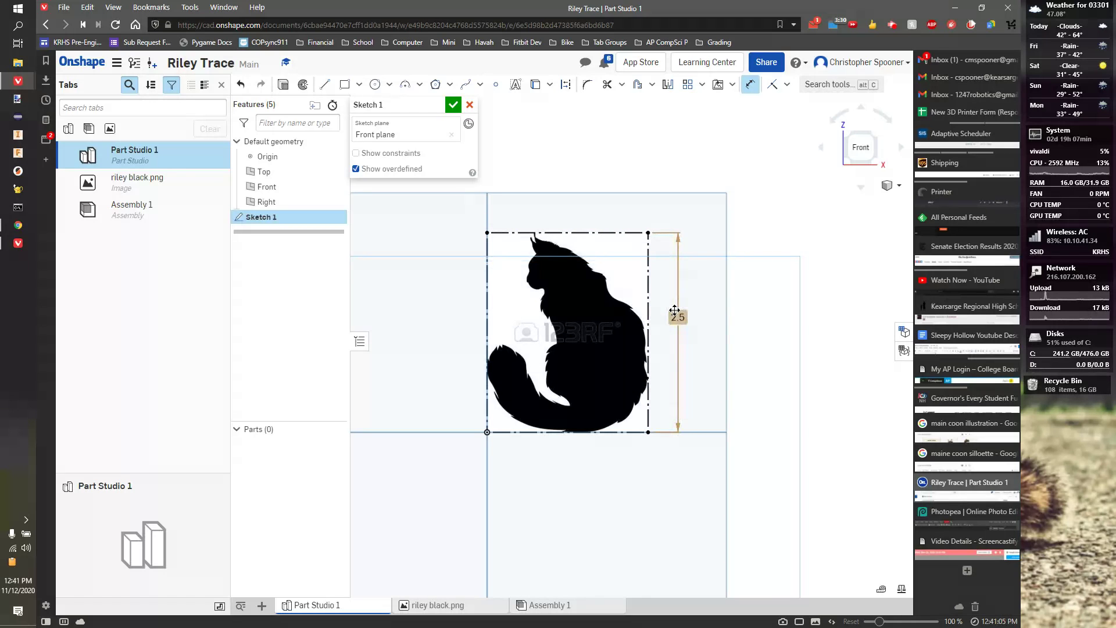
pyautogui.scroll(5, 649, 313)
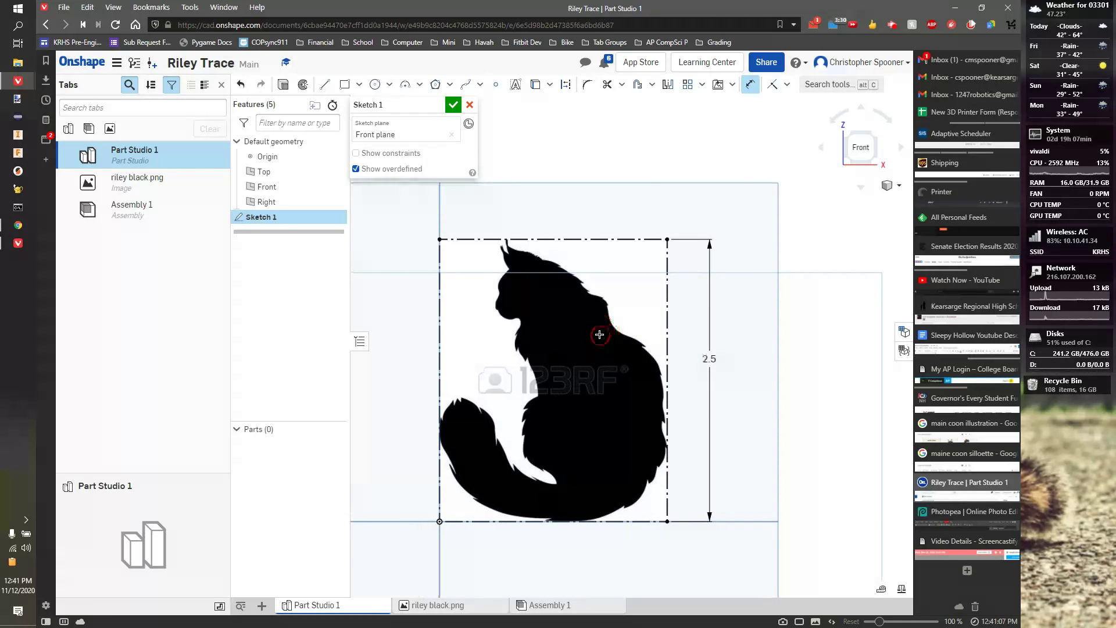
pyautogui.scroll(1, 555, 308)
pyautogui.scroll(-1, 657, 367)
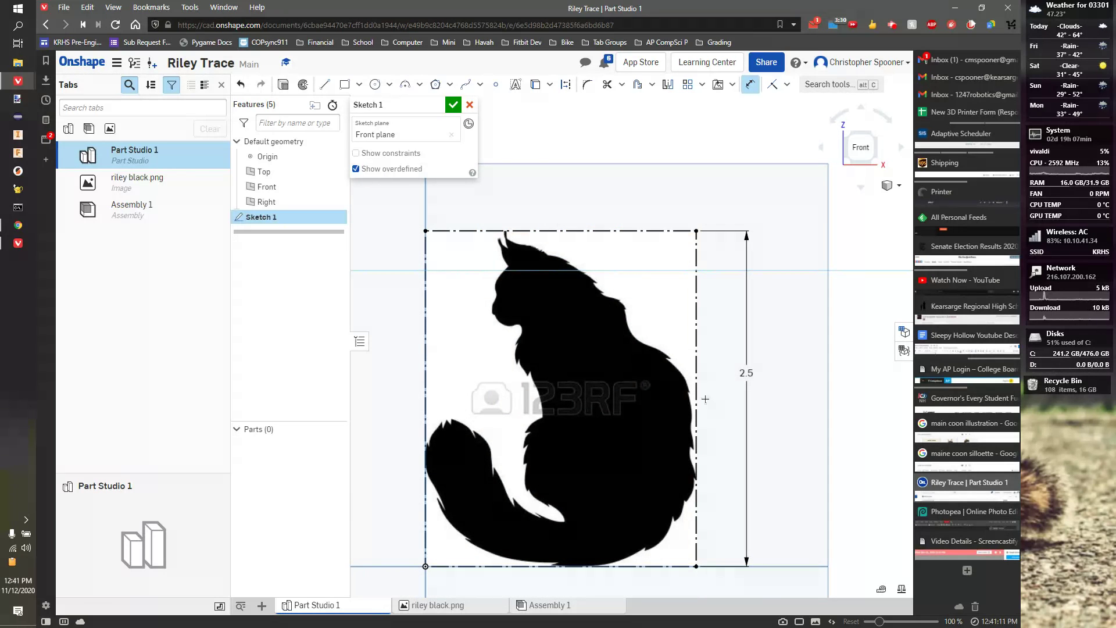
pyautogui.press('Escape')
pyautogui.moveTo(604, 355); pyautogui.dragTo(684, 301)
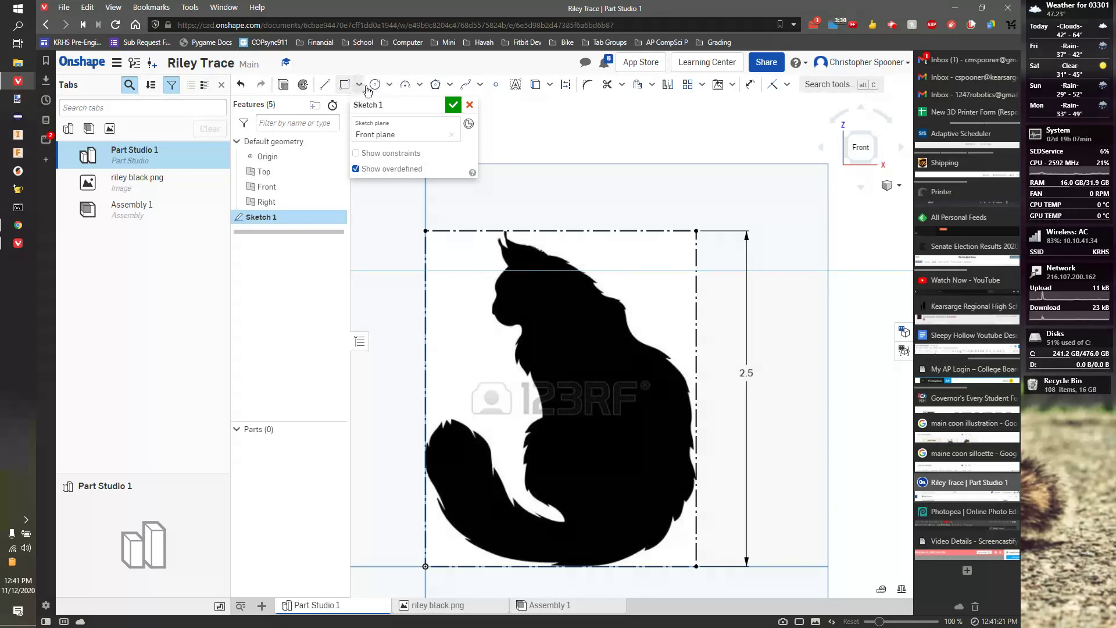
# Start a spline at the outline's notch and trace it up the cat's head edge.
pyautogui.click(465, 87)
pyautogui.scroll(6, 498, 287)
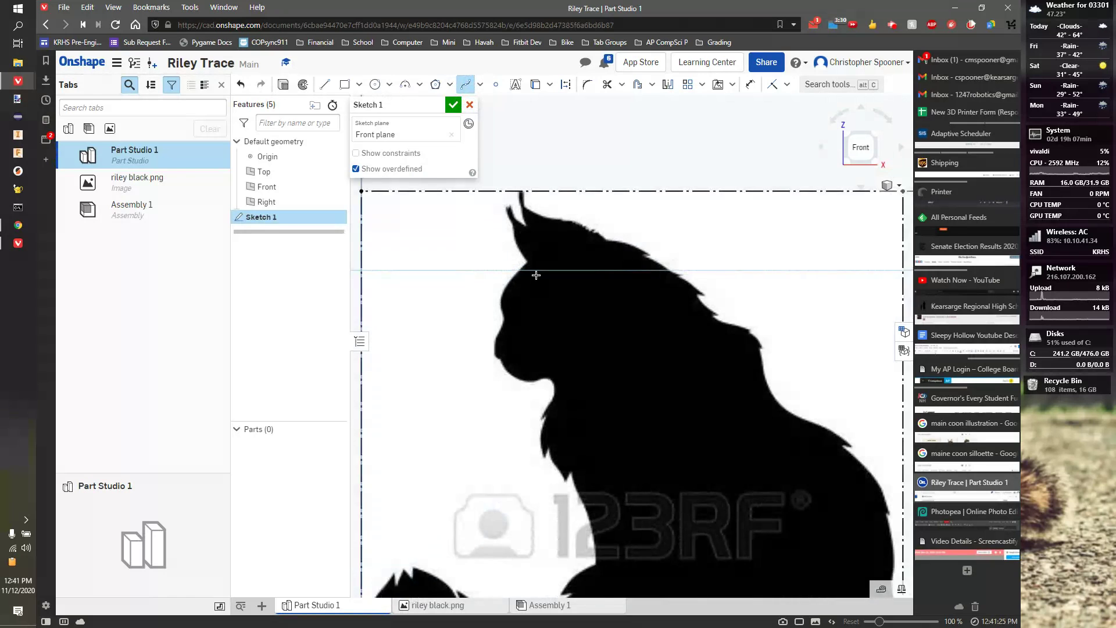
pyautogui.scroll(-3, 523, 263)
pyautogui.moveTo(522, 263)
pyautogui.mouseDown(button='middle')
pyautogui.moveTo(618, 337)
pyautogui.moveTo(624, 394)
pyautogui.mouseUp(button='middle')
pyautogui.scroll(1, 587, 315)
pyautogui.scroll(-2, 587, 315)
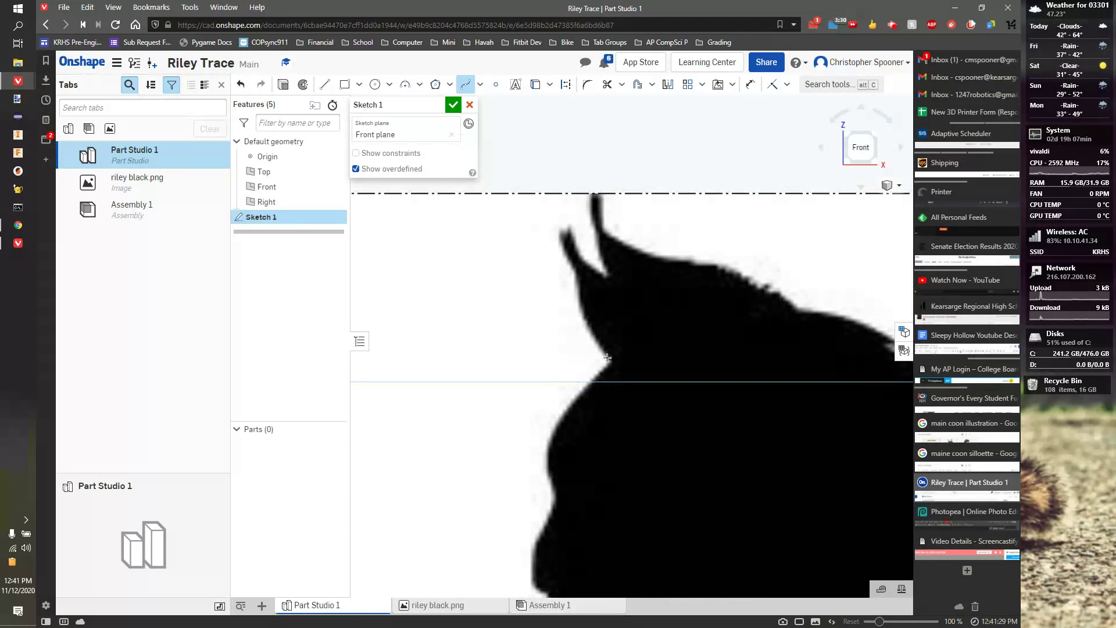
pyautogui.scroll(3, 609, 361)
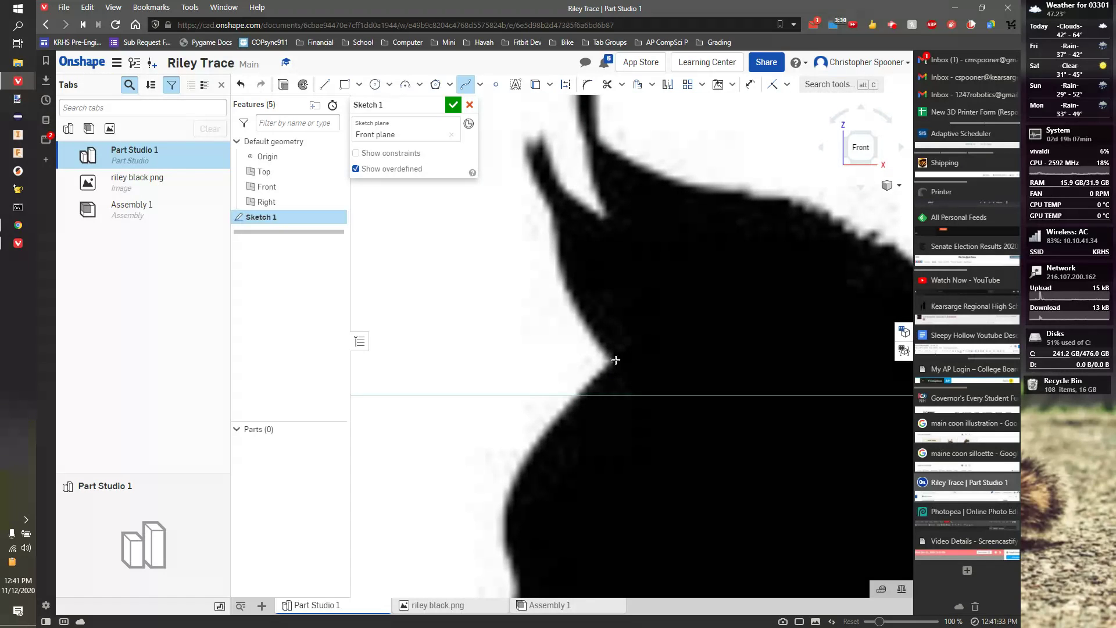
pyautogui.click(612, 359)
pyautogui.click(593, 341)
pyautogui.click(584, 322)
pyautogui.click(569, 294)
pyautogui.click(563, 276)
# Continue the spline over both ear tips and end it in the notch between the ears.
pyautogui.click(552, 207)
pyautogui.click(532, 183)
pyautogui.click(525, 147)
pyautogui.scroll(3, 527, 148)
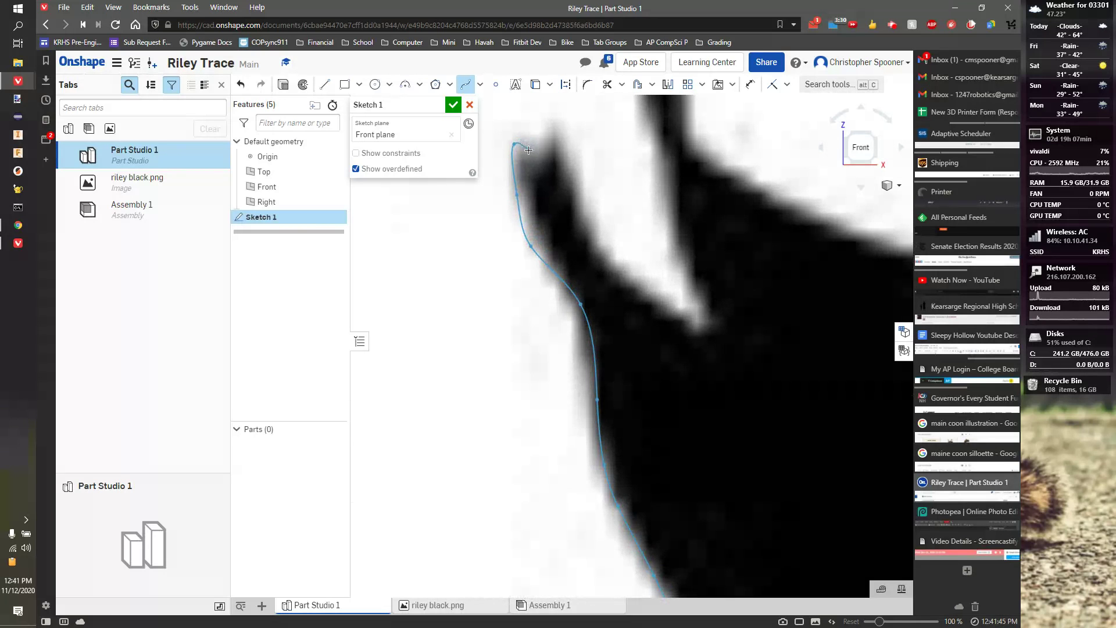
pyautogui.click(528, 140)
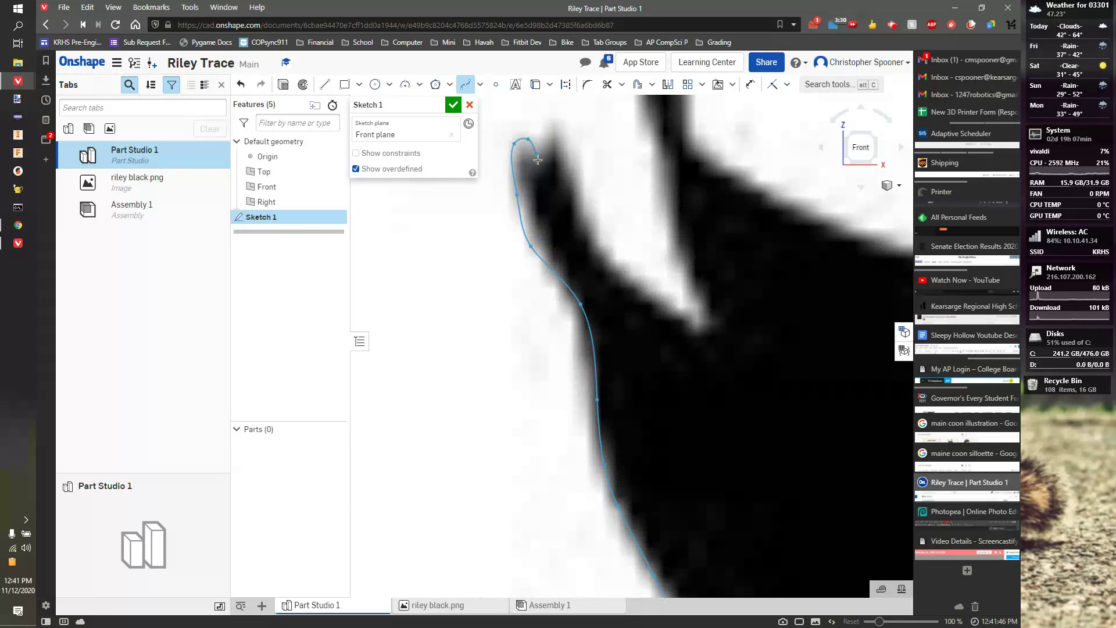
pyautogui.click(549, 125)
pyautogui.click(564, 149)
pyautogui.click(586, 226)
pyautogui.click(647, 283)
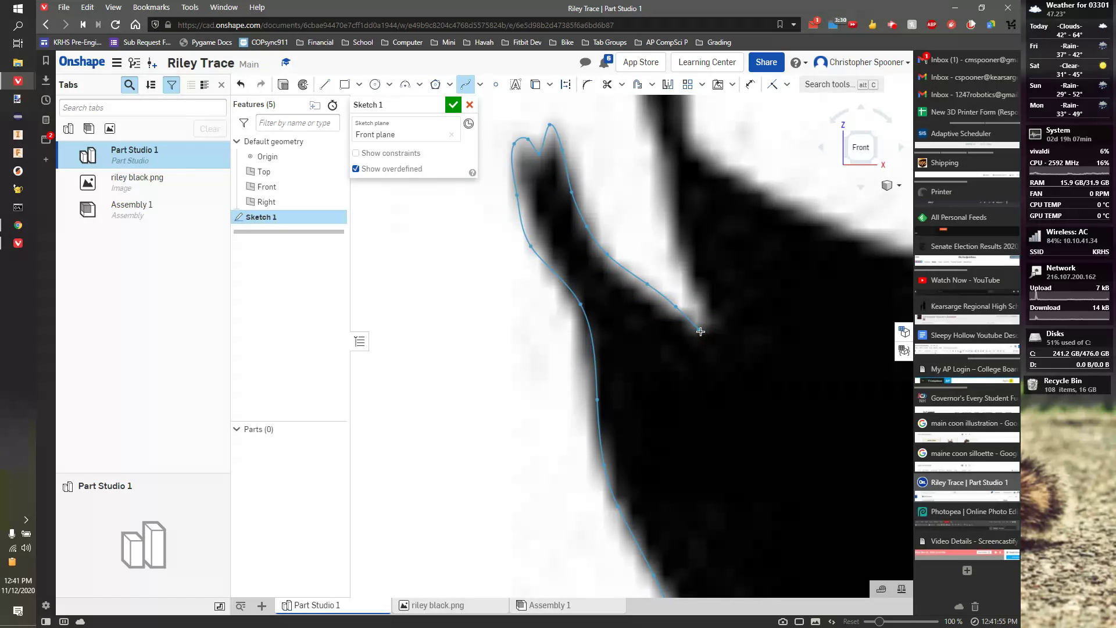
# Finish the ear spline at its last point and exit the spline tool.
pyautogui.rightClick(701, 329)
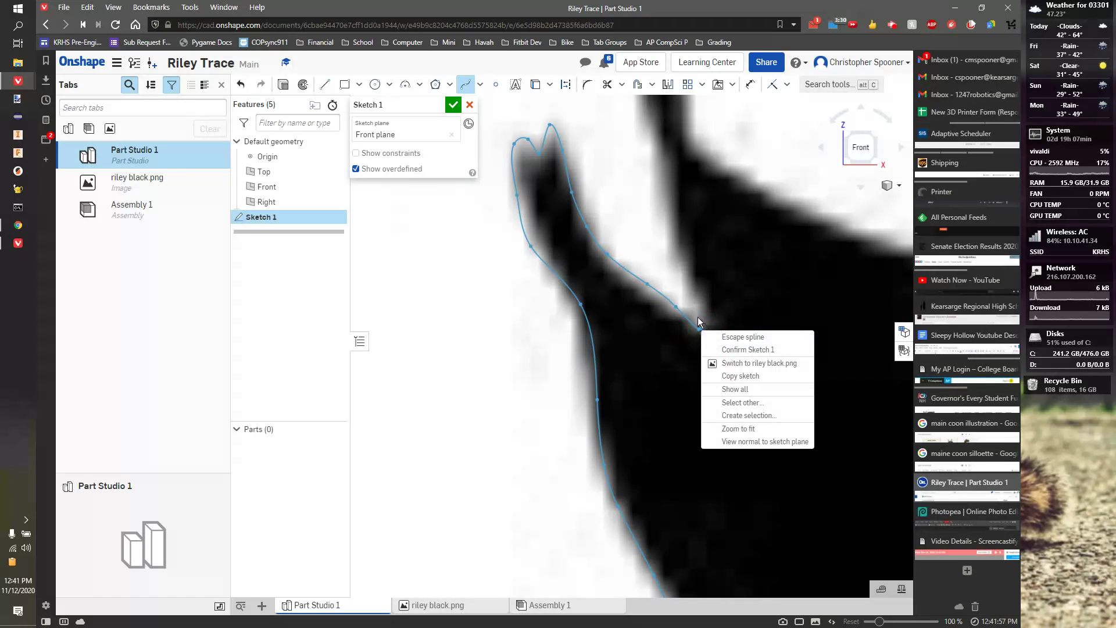
pyautogui.click(702, 318)
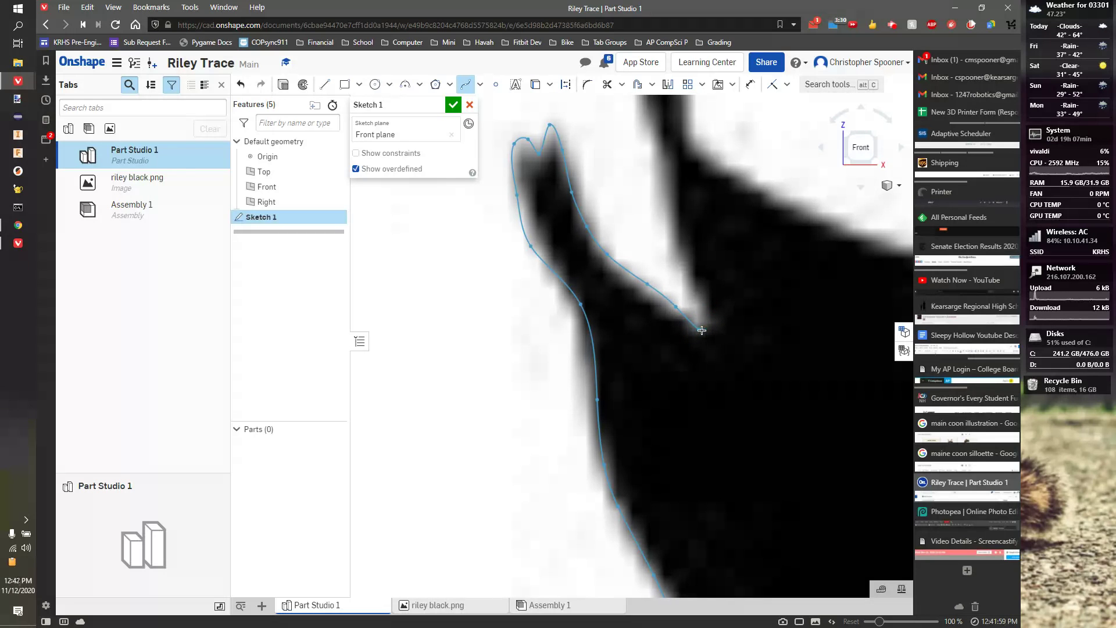
pyautogui.click(700, 329)
pyautogui.scroll(5, 701, 329)
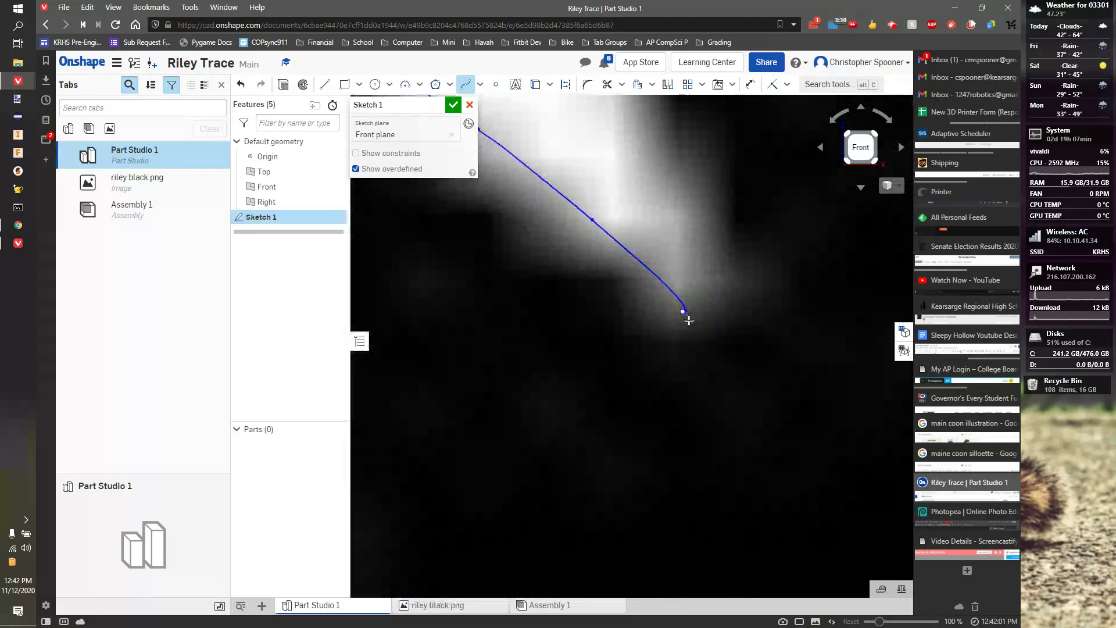
pyautogui.scroll(2, 692, 319)
pyautogui.scroll(4, 680, 306)
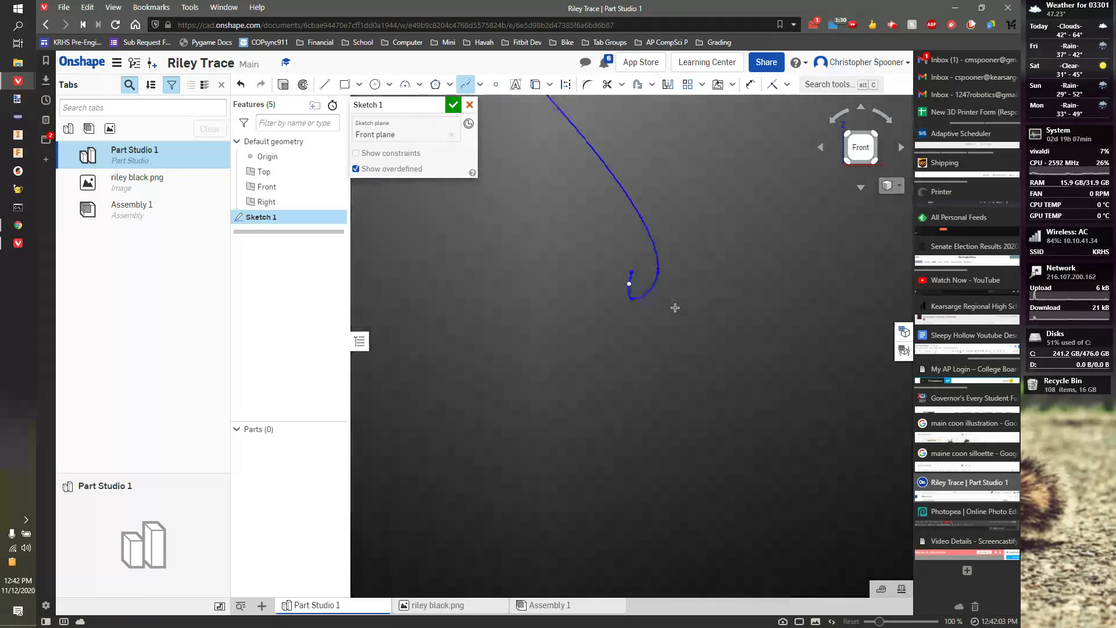
pyautogui.click(629, 284)
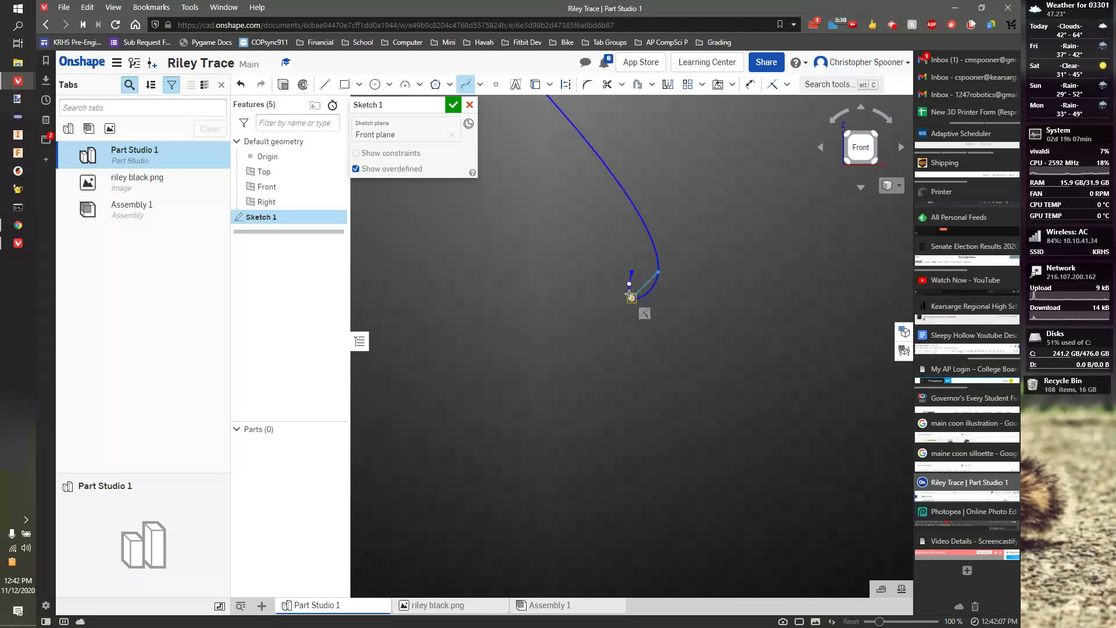
pyautogui.press('Escape')
# Try deleting the spline's endpoint, then drag it down and right to reshape the end.
pyautogui.click(632, 274)
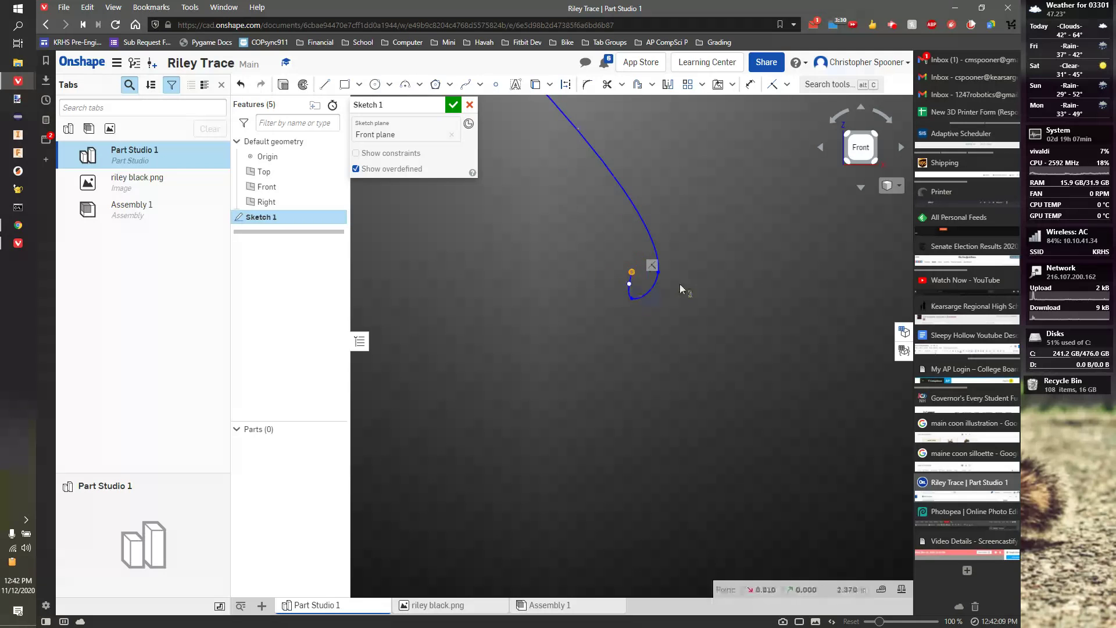
pyautogui.press('Delete')
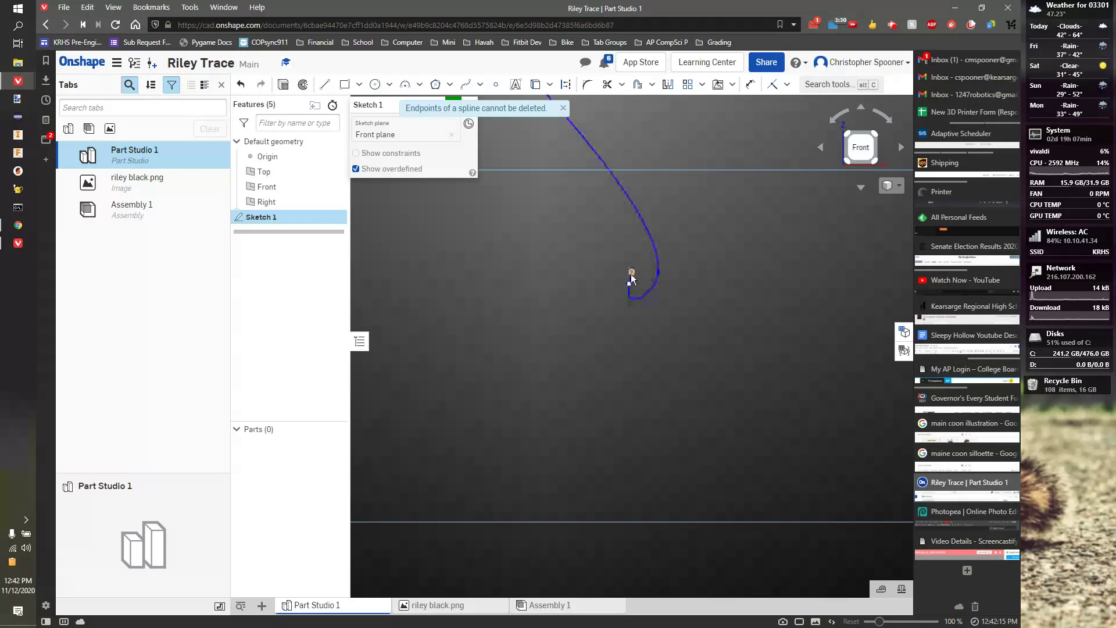
pyautogui.moveTo(632, 273); pyautogui.dragTo(631, 305)
pyautogui.click(631, 300)
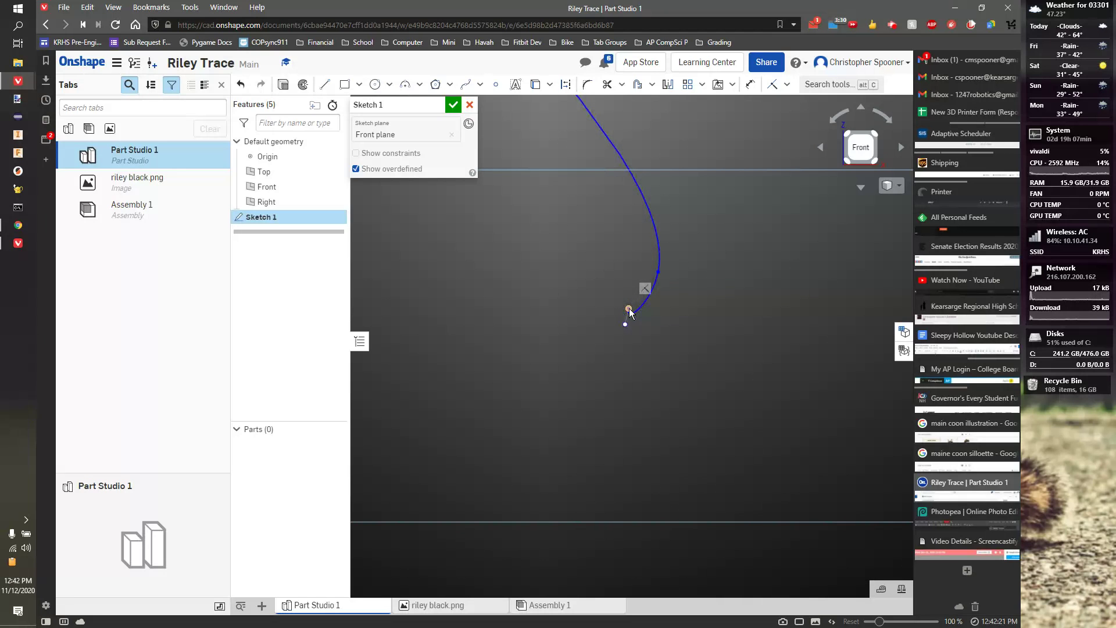
pyautogui.click(630, 310)
pyautogui.press('Delete')
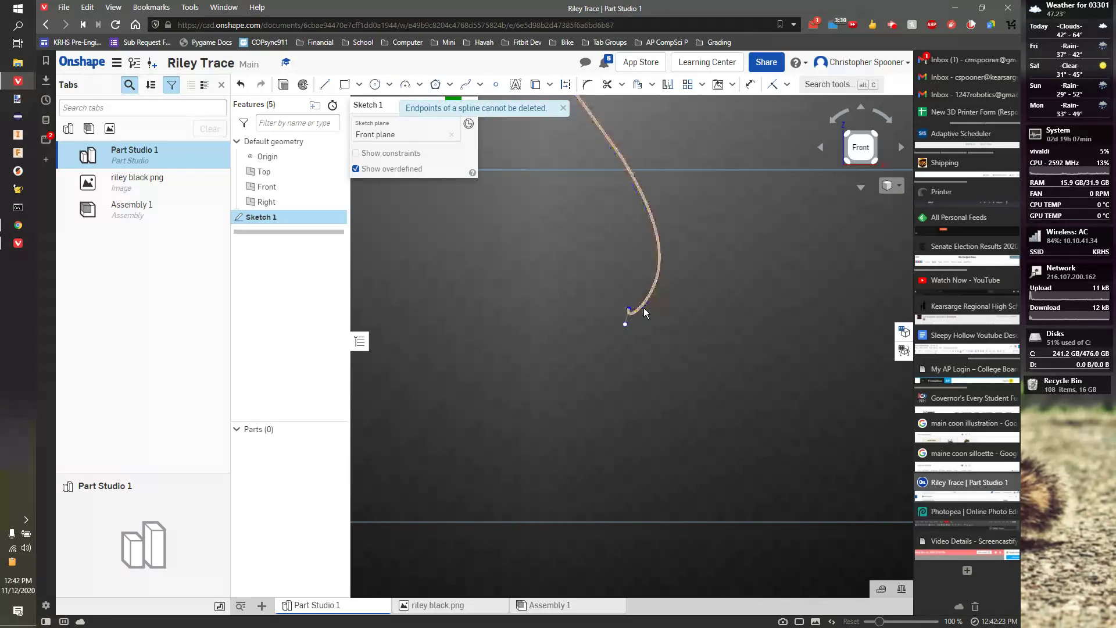
pyautogui.click(629, 319)
pyautogui.moveTo(629, 318)
pyautogui.mouseDown()
pyautogui.moveTo(647, 323)
pyautogui.moveTo(653, 343)
pyautogui.moveTo(634, 314)
pyautogui.mouseUp()
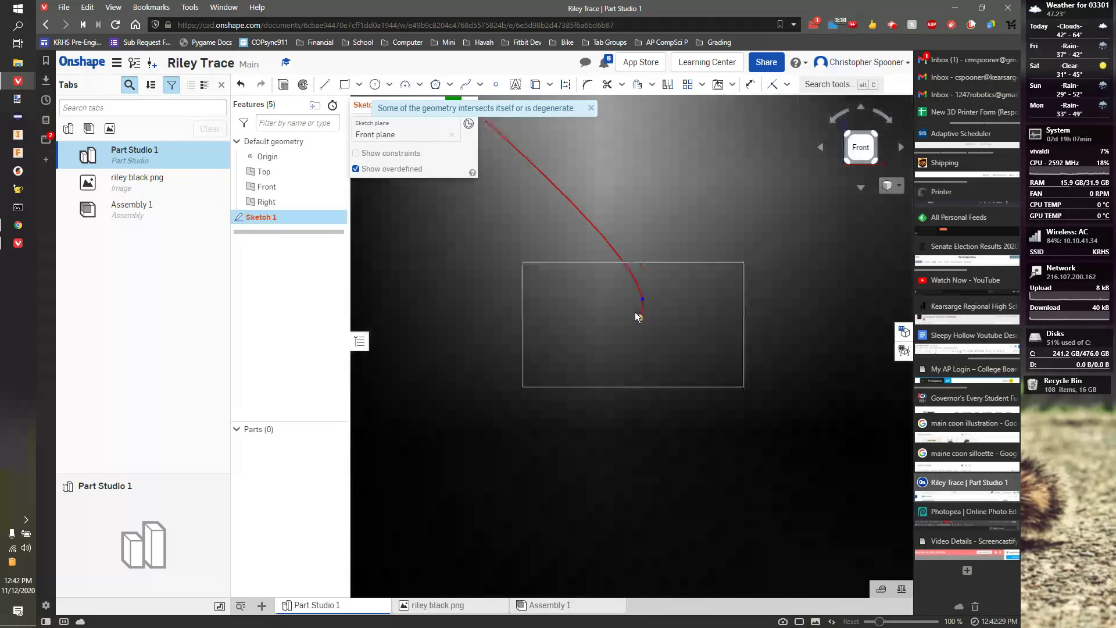
# Drag the spline's end point and dip point so the curve hugs the ear's inner edge.
pyautogui.scroll(8, 635, 312)
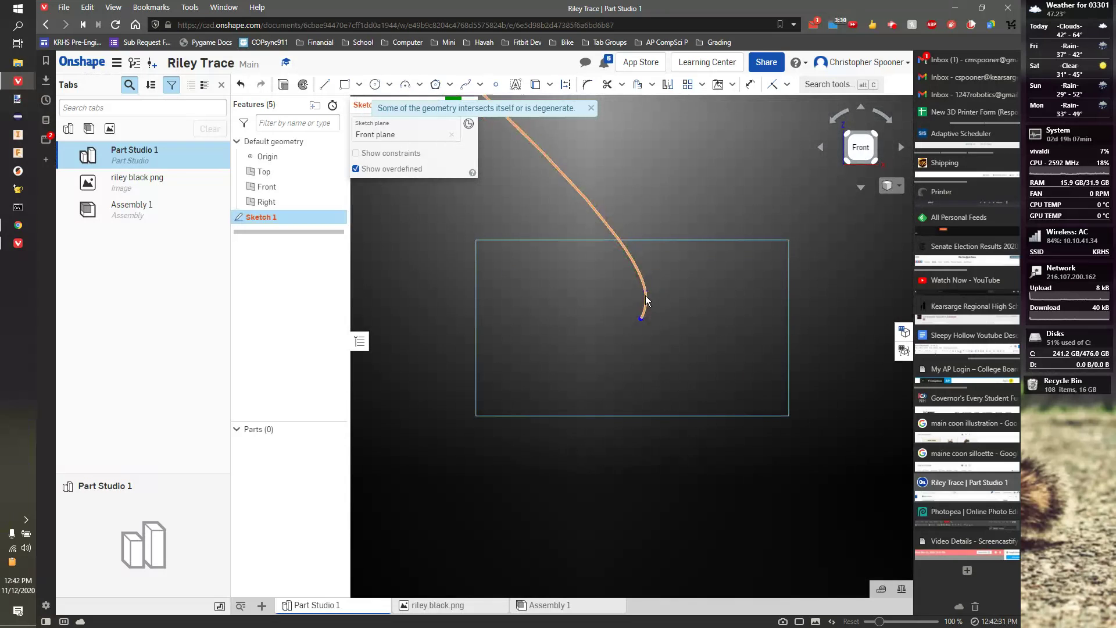
pyautogui.moveTo(644, 294)
pyautogui.mouseDown()
pyautogui.moveTo(627, 301)
pyautogui.moveTo(633, 316)
pyautogui.mouseUp()
pyautogui.scroll(2, 633, 311)
pyautogui.scroll(-8, 632, 312)
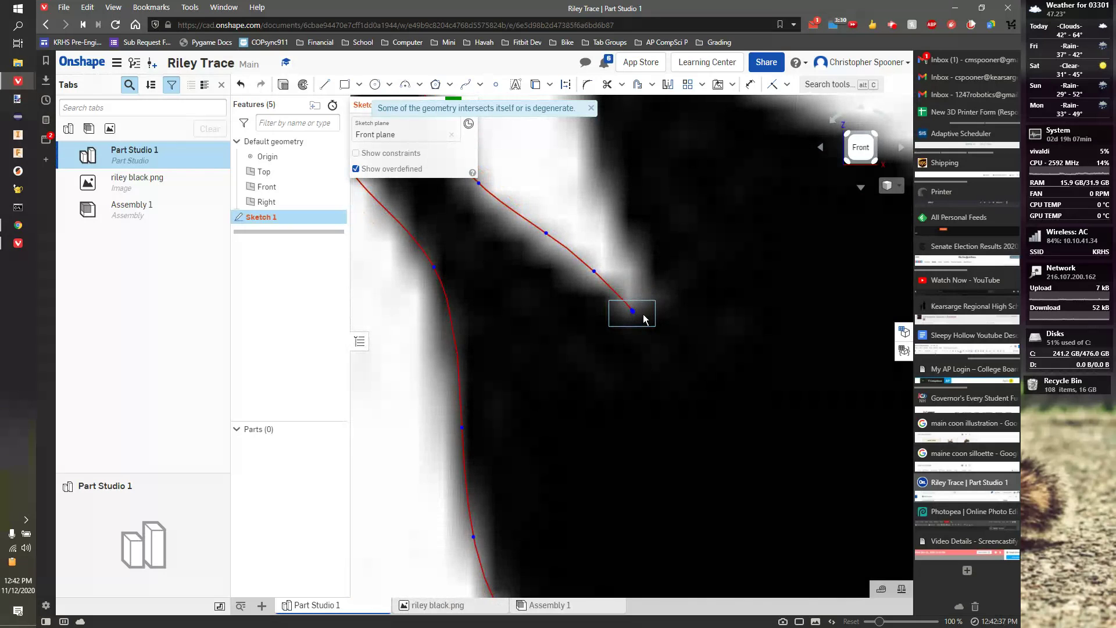
pyautogui.scroll(-3, 641, 315)
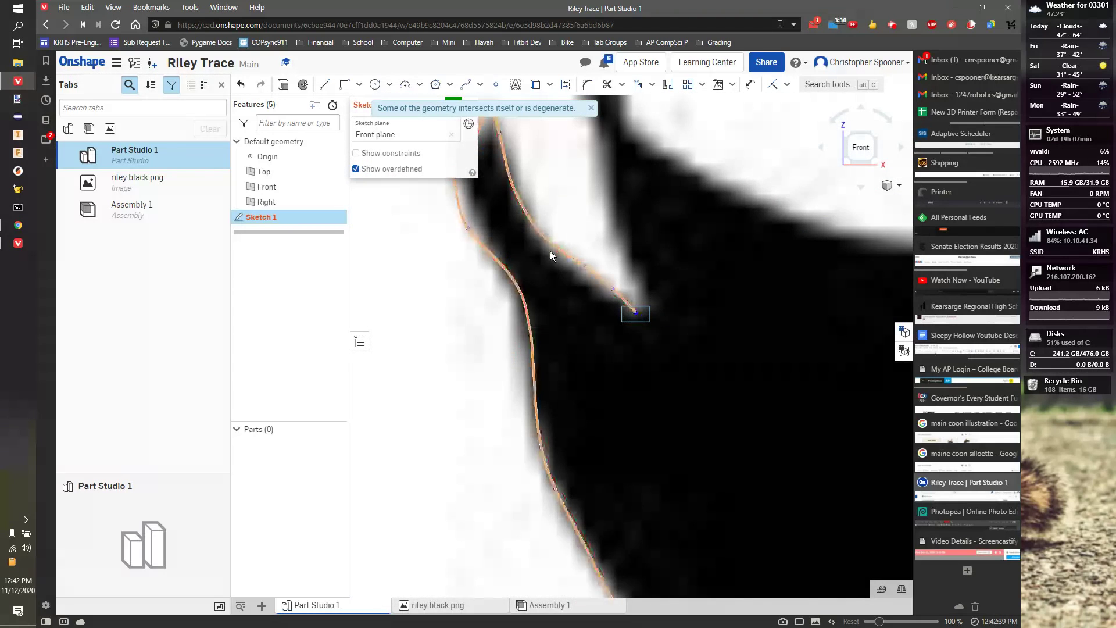
pyautogui.scroll(-8, 596, 372)
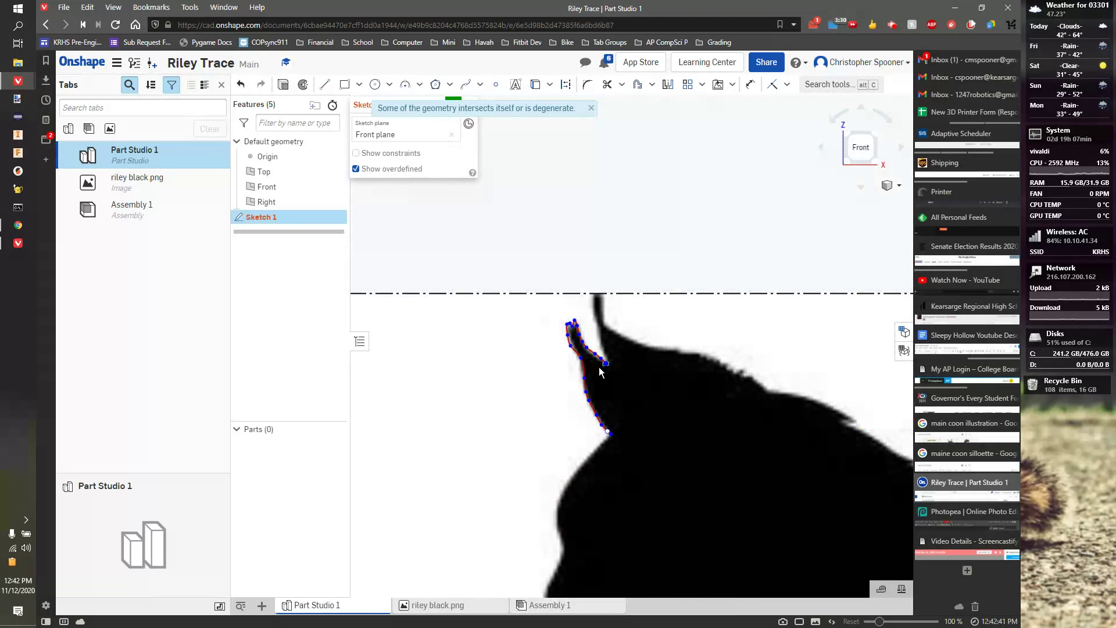
pyautogui.scroll(10, 581, 337)
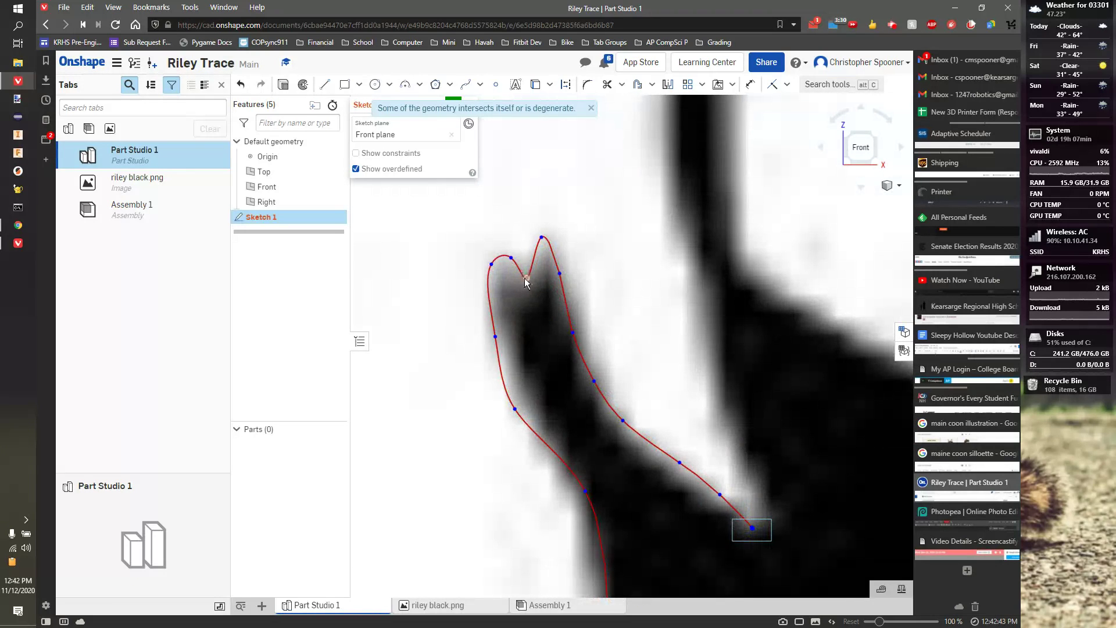
pyautogui.moveTo(526, 280); pyautogui.dragTo(503, 282)
pyautogui.scroll(-3, 541, 308)
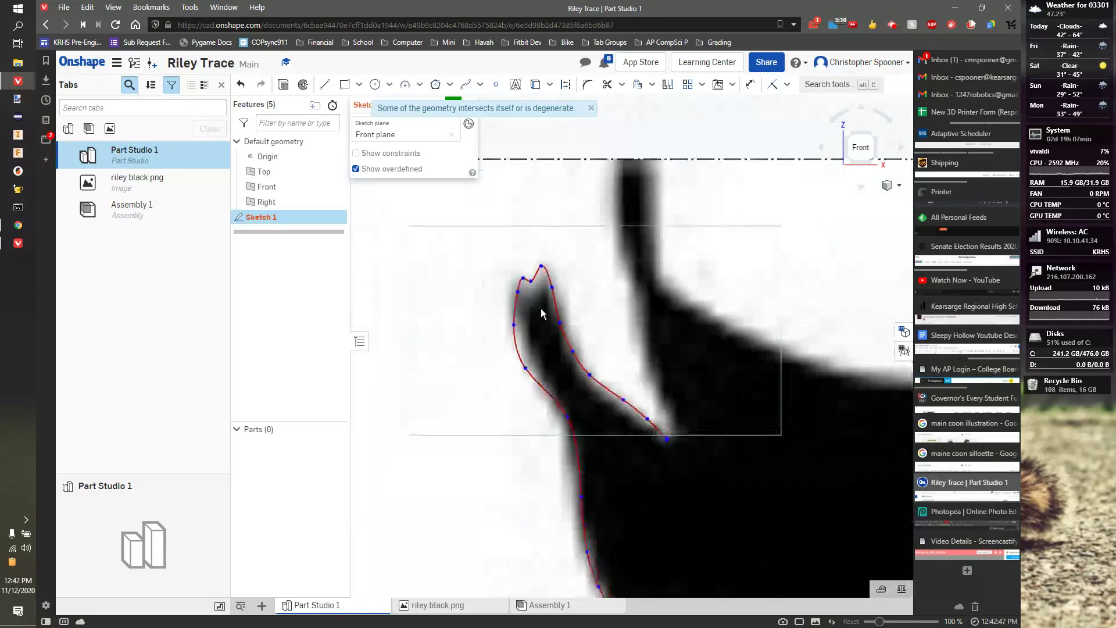
pyautogui.scroll(-3, 541, 310)
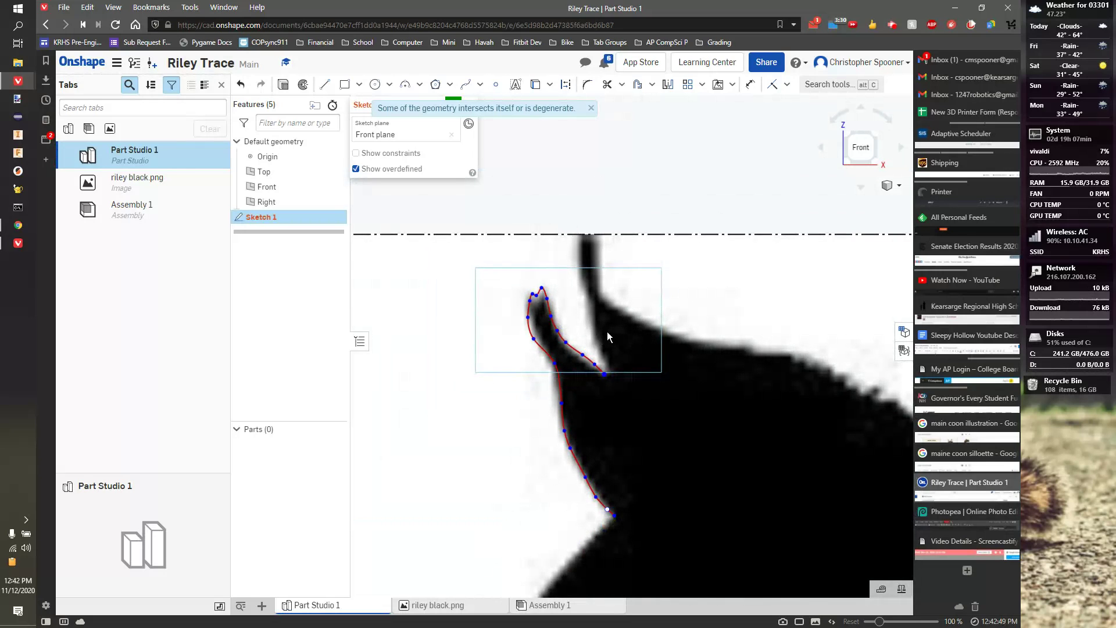
pyautogui.scroll(3, 619, 361)
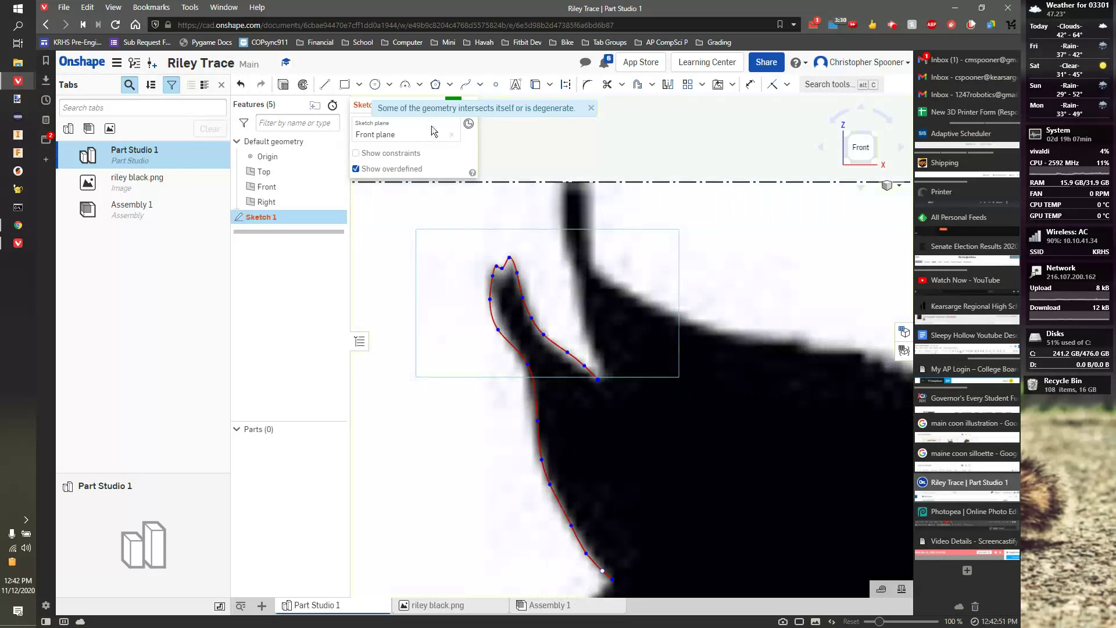
# Start a new spline at the first spline's end and trace it up the dark spike.
pyautogui.click(466, 84)
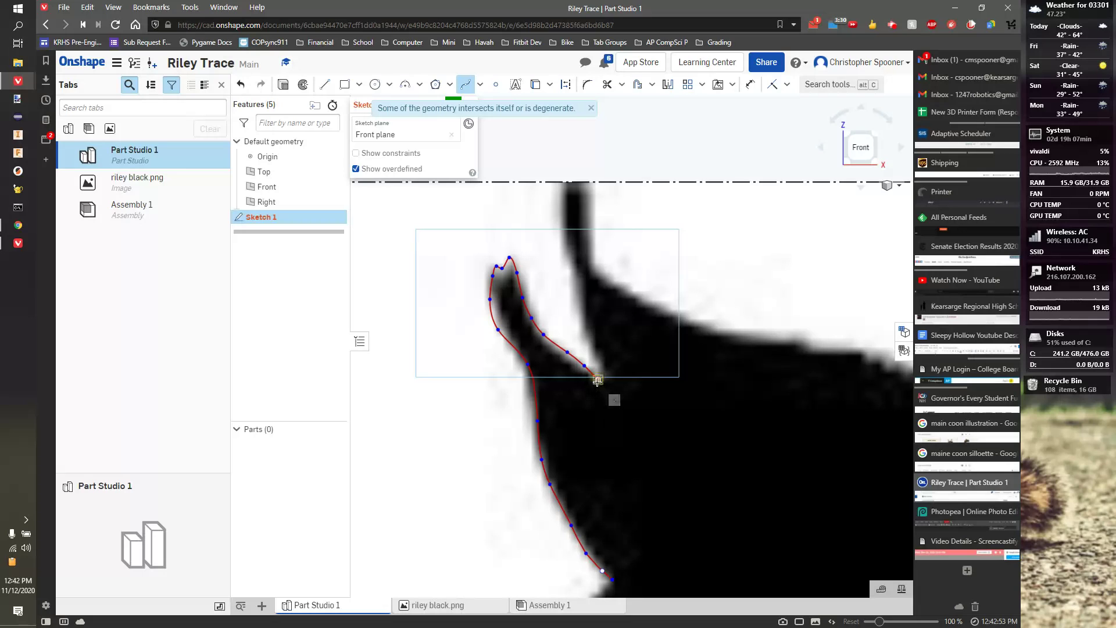
pyautogui.scroll(-2, 602, 369)
pyautogui.scroll(2, 606, 369)
pyautogui.scroll(3, 606, 369)
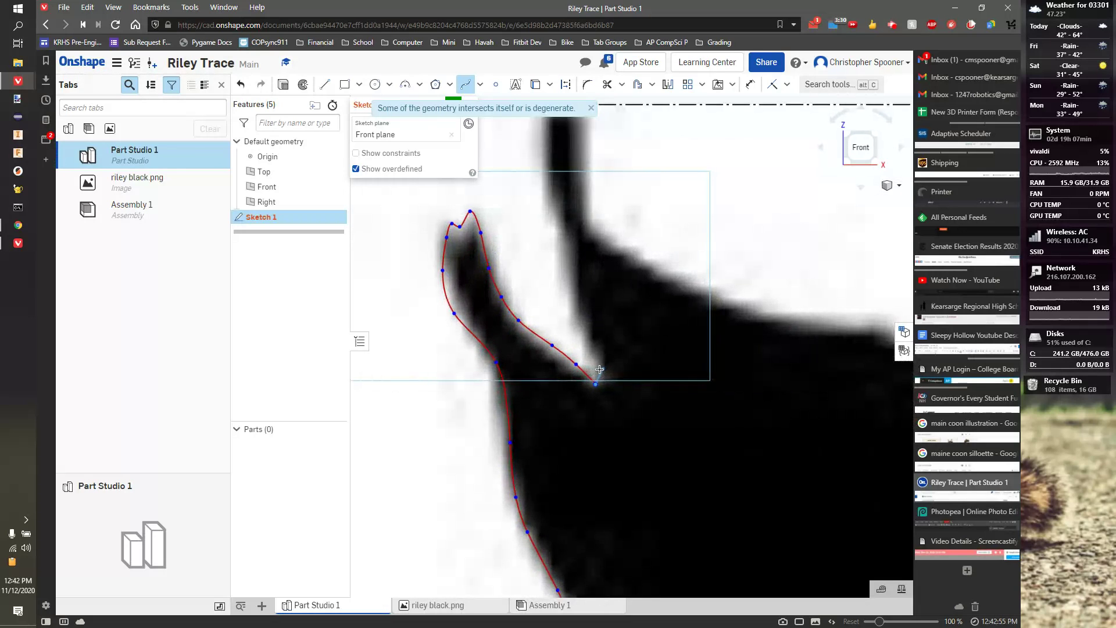
pyautogui.click(594, 390)
pyautogui.click(596, 343)
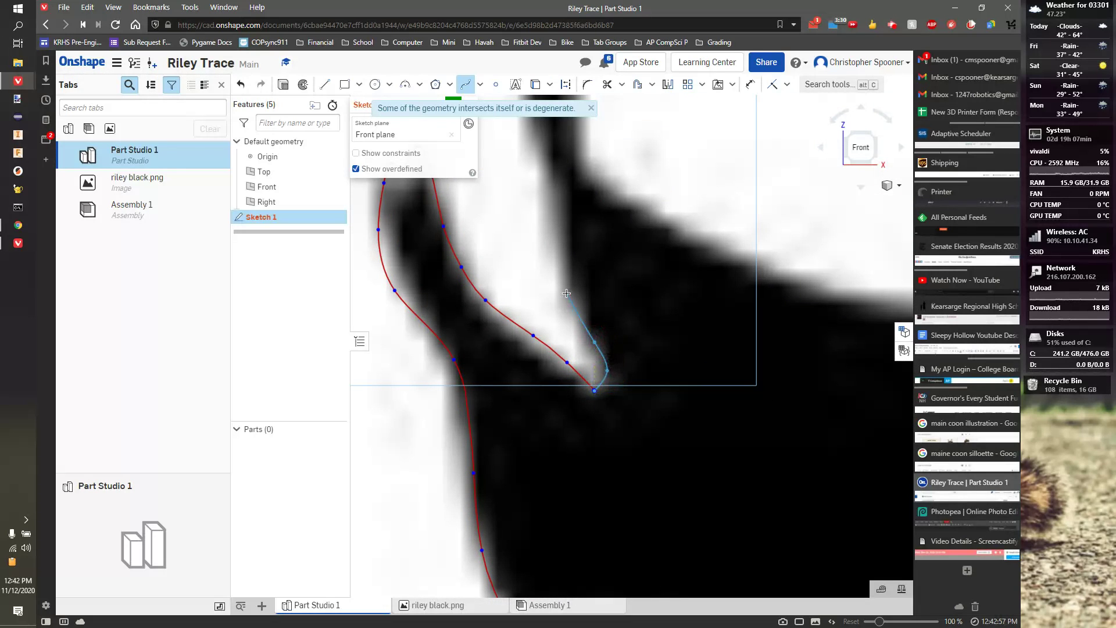
pyautogui.click(567, 293)
pyautogui.click(557, 253)
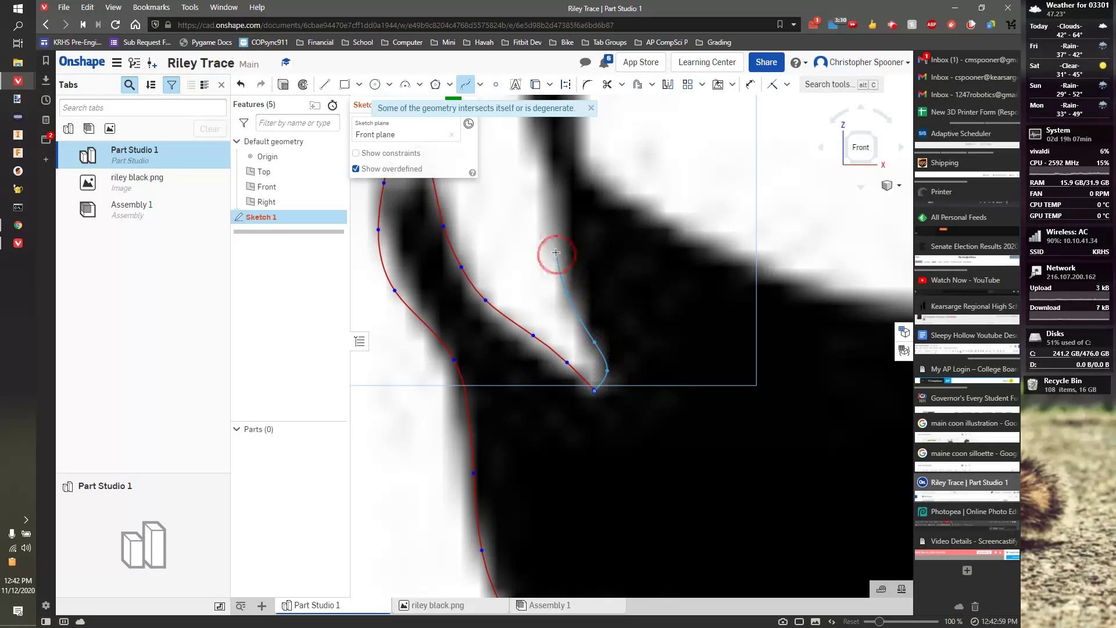
pyautogui.click(558, 203)
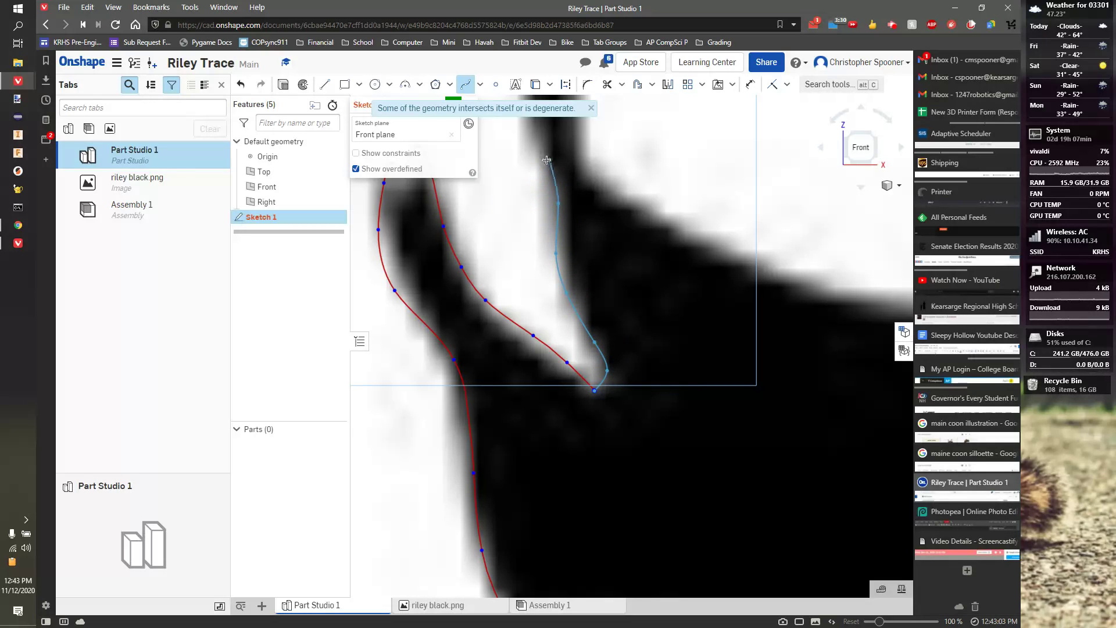
pyautogui.moveTo(547, 161); pyautogui.dragTo(564, 237, button='middle')
pyautogui.click(555, 231)
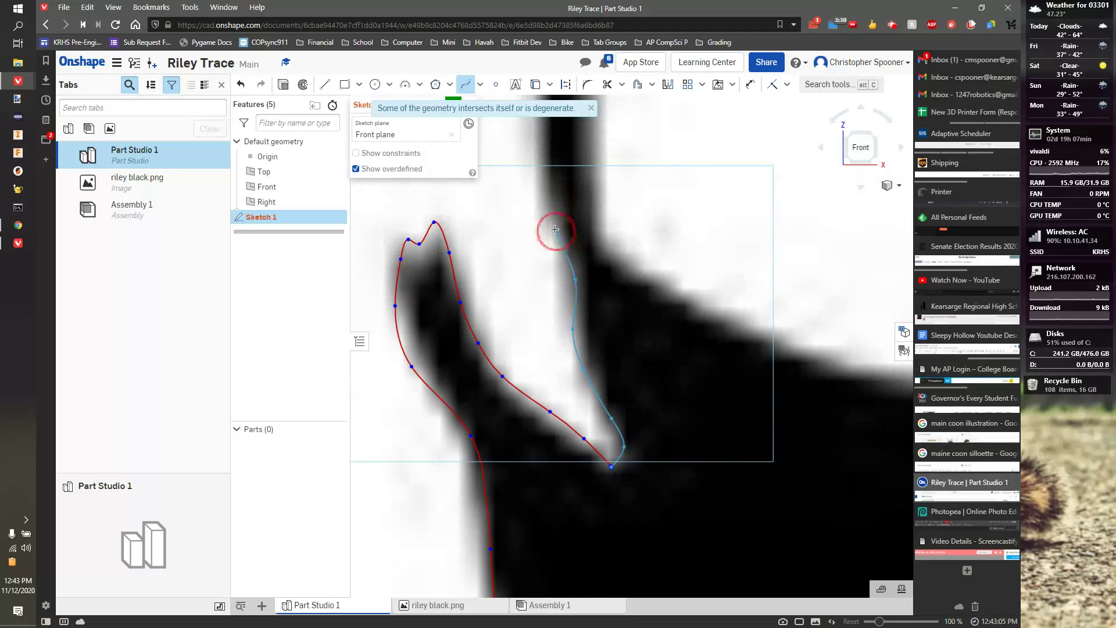
# Carry the spline over the spike's top, down its far side and along the cat's back.
pyautogui.scroll(-5, 545, 174)
pyautogui.moveTo(543, 168); pyautogui.dragTo(557, 314, button='middle')
pyautogui.scroll(2, 557, 315)
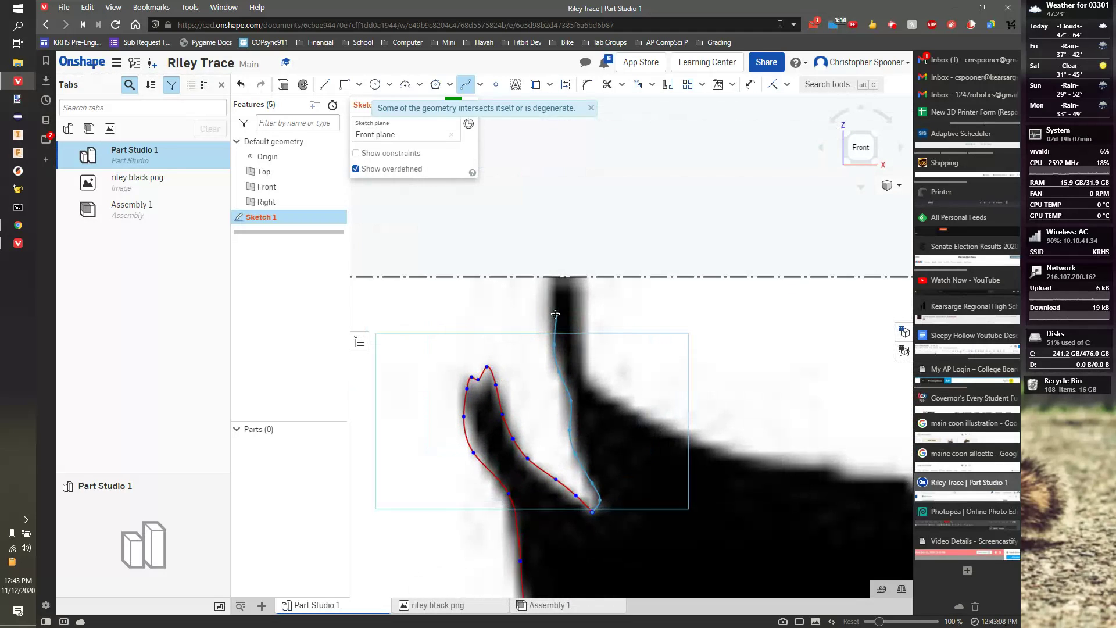
pyautogui.click(565, 279)
pyautogui.click(588, 322)
pyautogui.click(588, 383)
pyautogui.click(649, 420)
pyautogui.click(675, 431)
pyautogui.click(849, 467)
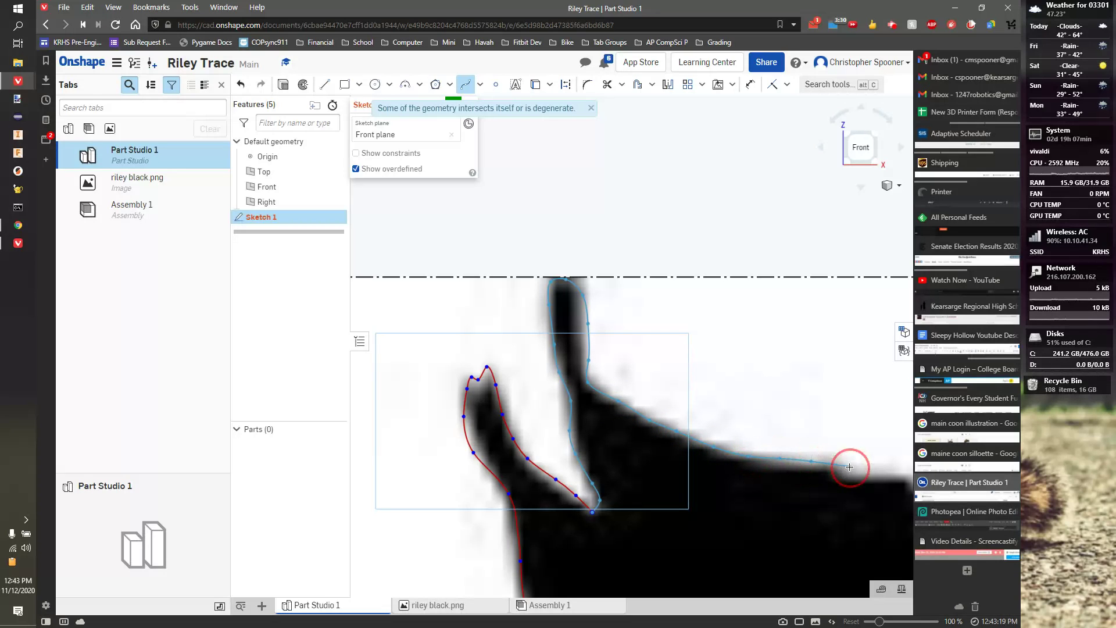
# Extend the spline along the cat's back edge to the notch in the outline.
pyautogui.moveTo(845, 426); pyautogui.dragTo(563, 311, button='middle')
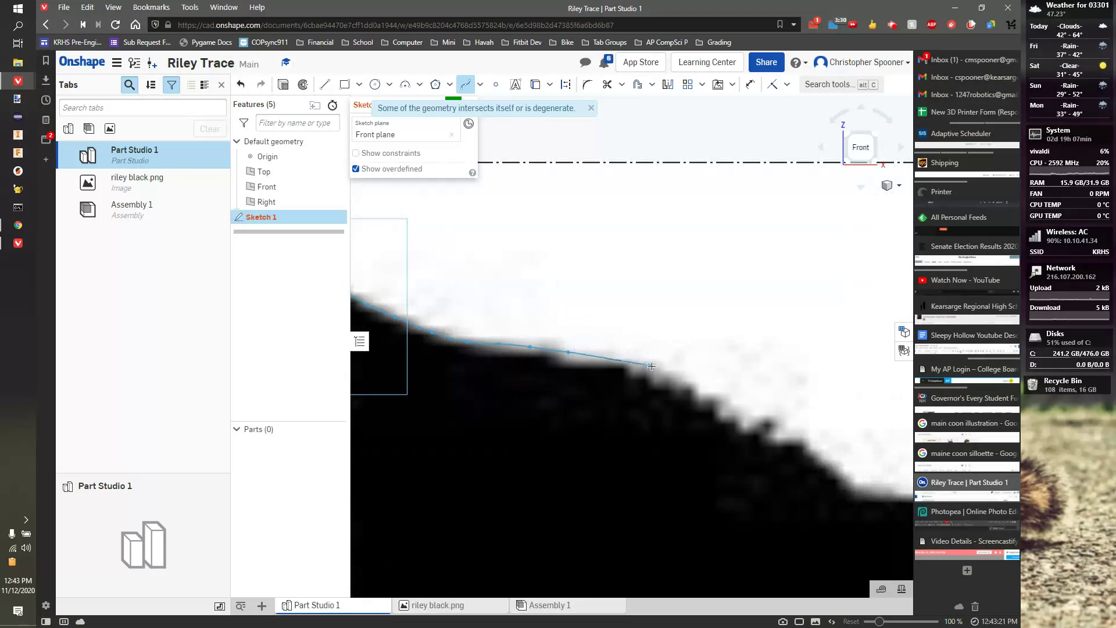
pyautogui.scroll(-5, 654, 363)
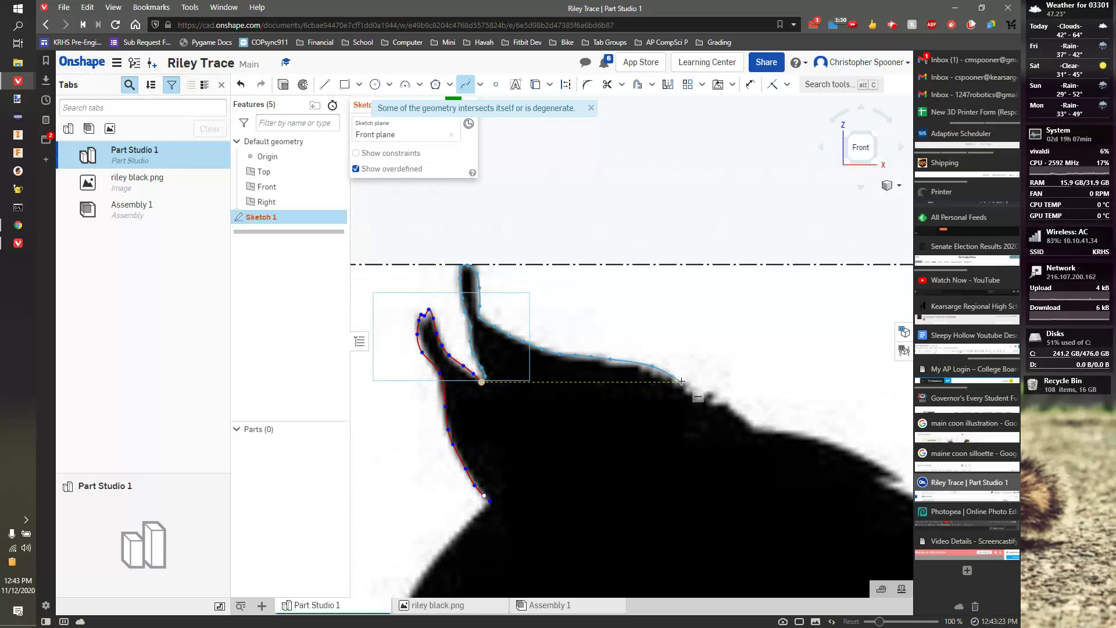
pyautogui.scroll(3, 676, 378)
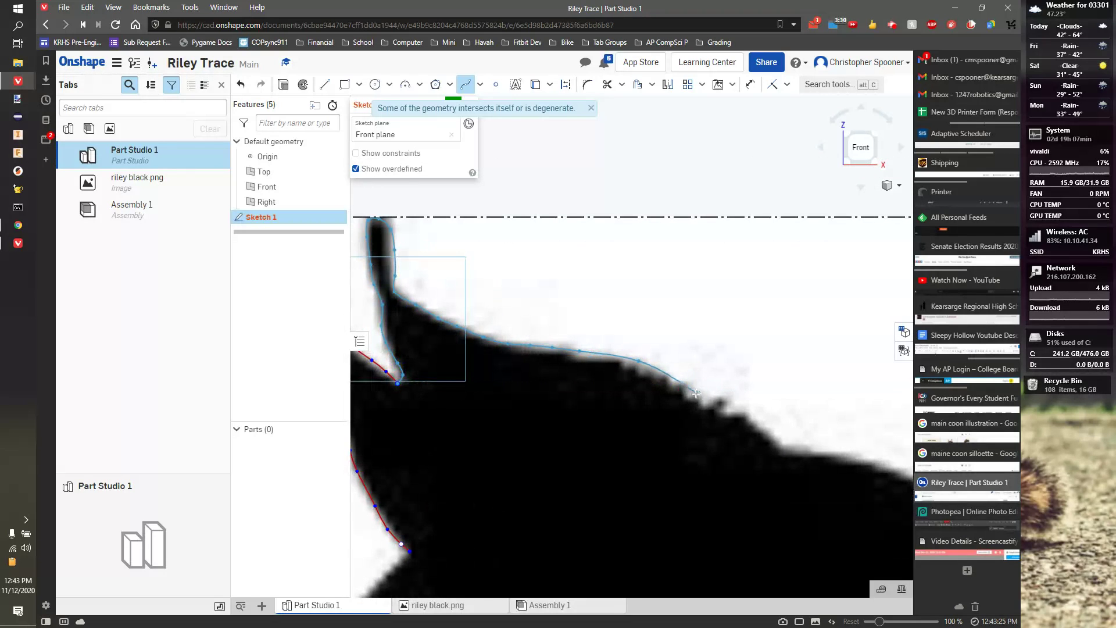
pyautogui.click(696, 393)
pyautogui.click(781, 445)
pyautogui.moveTo(841, 418); pyautogui.dragTo(531, 354, button='middle')
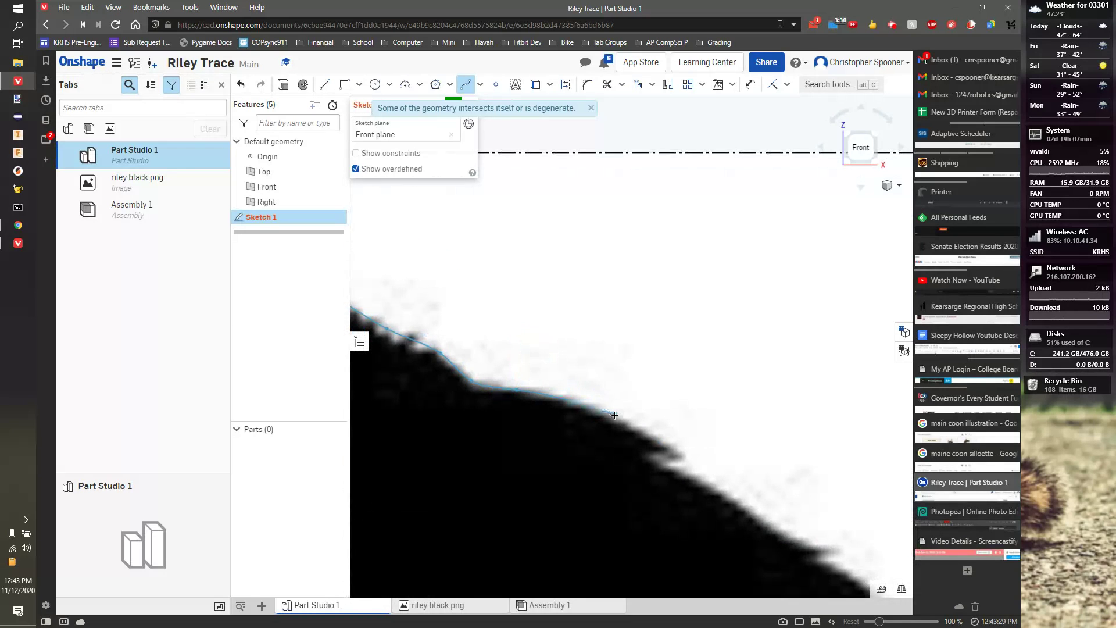
pyautogui.click(641, 429)
pyautogui.scroll(2, 646, 431)
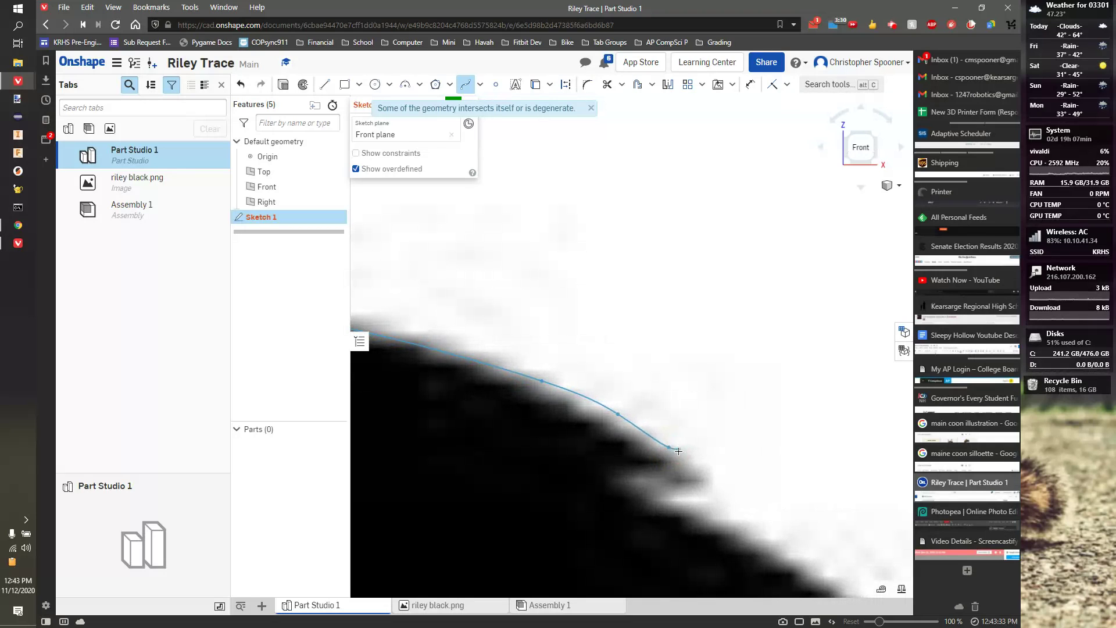
pyautogui.scroll(4, 677, 463)
pyautogui.click(677, 454)
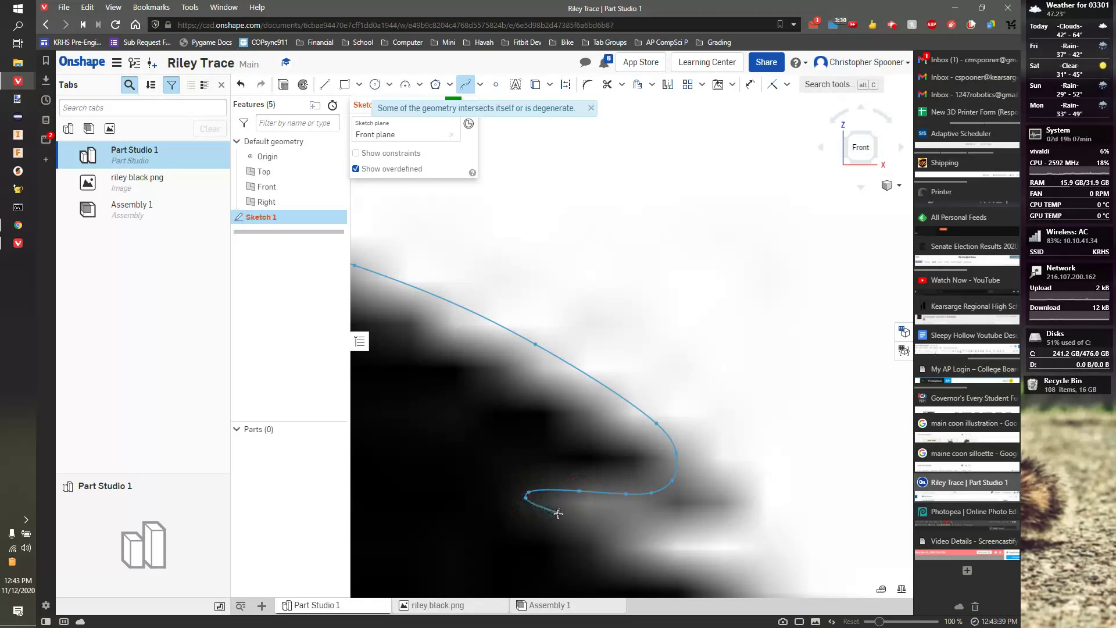
pyautogui.click(610, 539)
# Continue the spline down the slope and along the edge toward the jutting tuft.
pyautogui.scroll(-4, 619, 539)
pyautogui.moveTo(687, 550); pyautogui.dragTo(519, 307, button='middle')
pyautogui.click(533, 325)
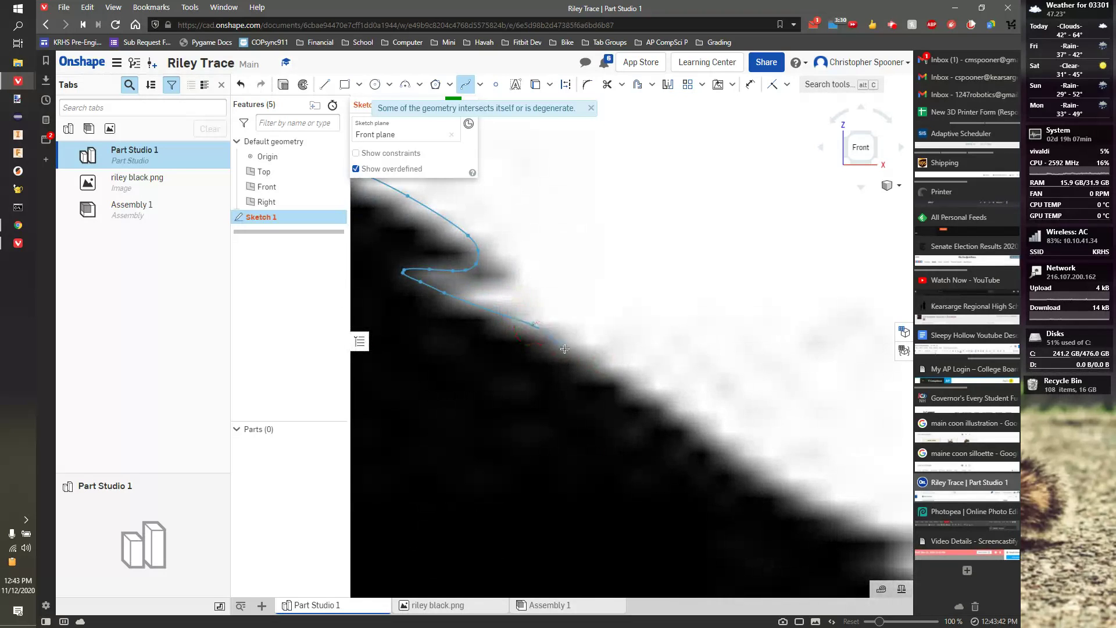
pyautogui.click(653, 390)
pyautogui.click(740, 459)
pyautogui.moveTo(740, 440); pyautogui.dragTo(453, 235, button='middle')
pyautogui.click(512, 294)
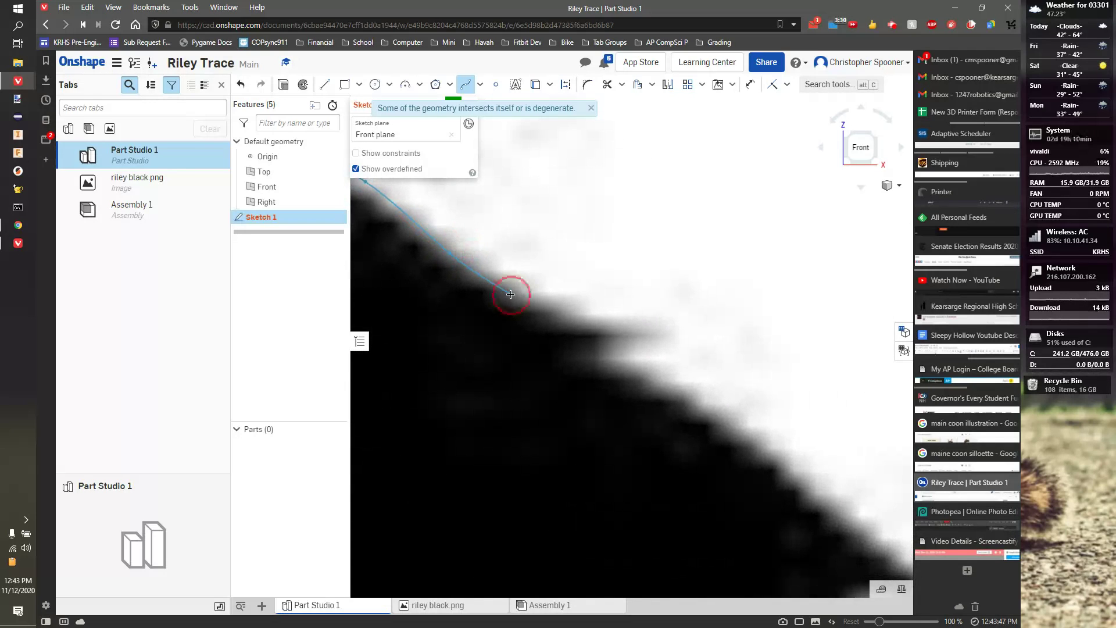
pyautogui.click(564, 310)
pyautogui.click(621, 320)
# Trace the spline around the tip of the tuft and back underneath it.
pyautogui.click(659, 327)
pyautogui.scroll(-2, 651, 328)
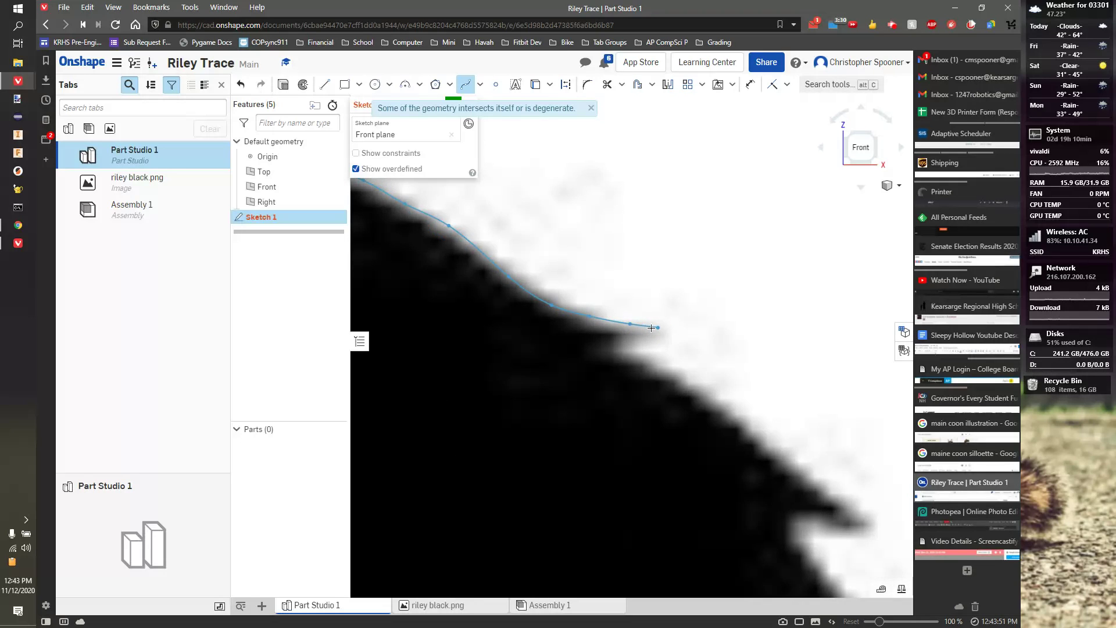
pyautogui.scroll(5, 651, 328)
pyautogui.click(647, 336)
pyautogui.click(543, 364)
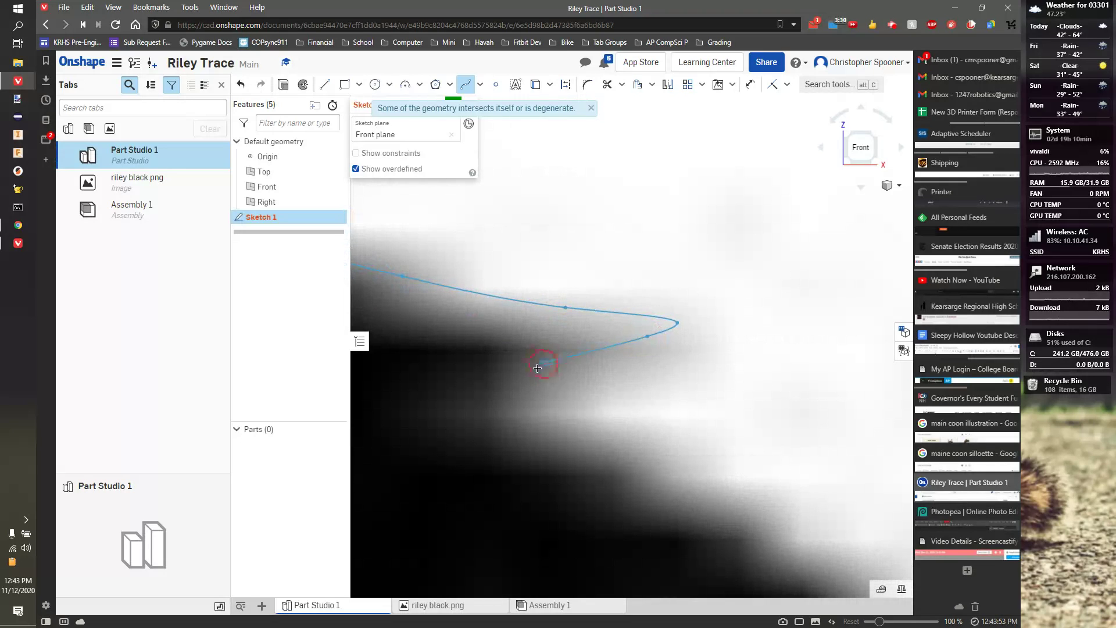
# Extend the spline further down the outline around the next fur tuft.
pyautogui.scroll(-5, 490, 419)
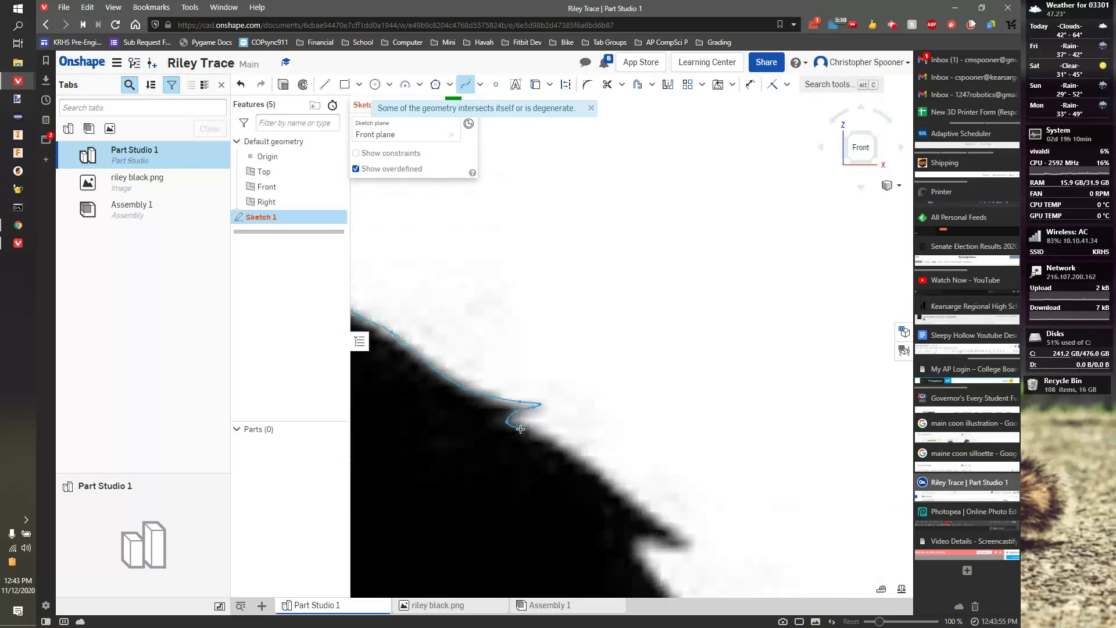
pyautogui.click(545, 437)
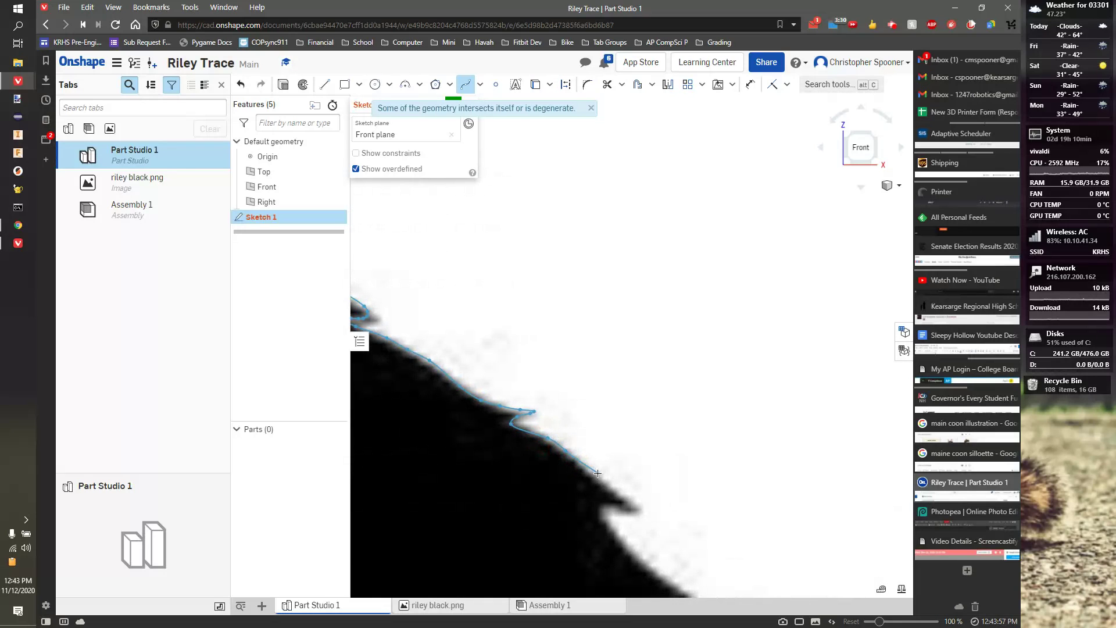
pyautogui.click(622, 494)
pyautogui.scroll(3, 642, 510)
pyautogui.click(633, 510)
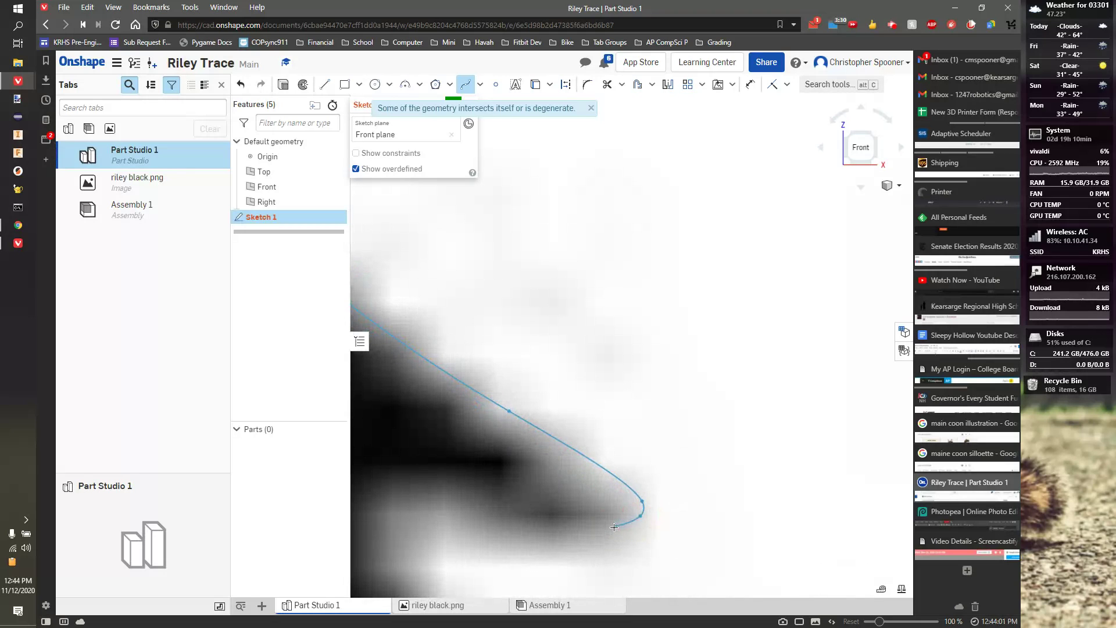
pyautogui.scroll(-2, 584, 533)
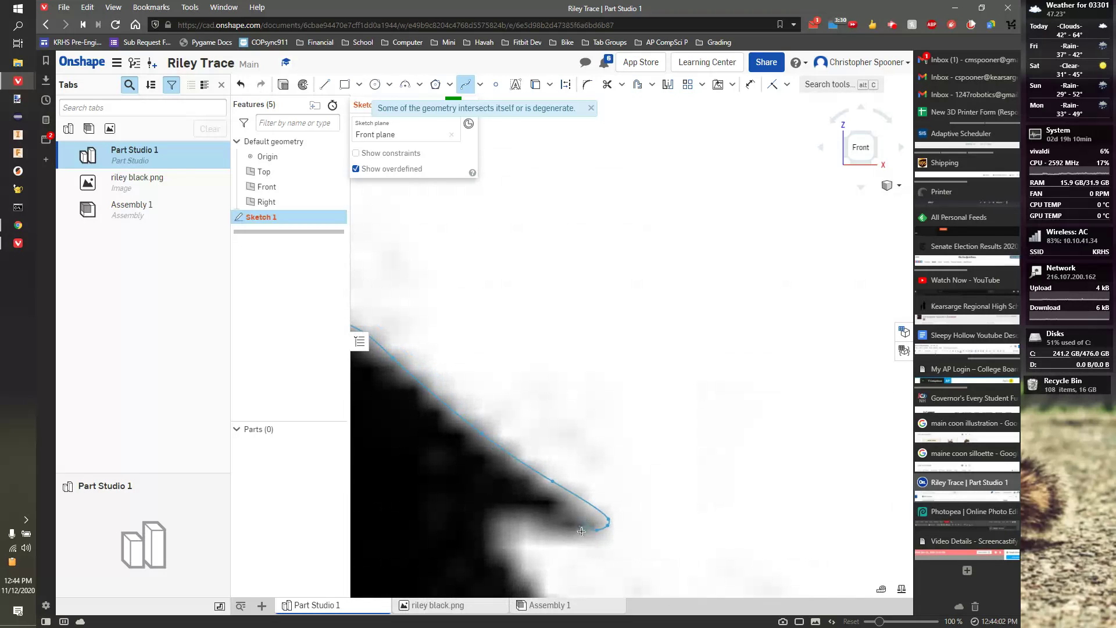
pyautogui.click(533, 517)
pyautogui.scroll(-3, 495, 531)
pyautogui.moveTo(514, 554)
pyautogui.mouseDown(button='middle')
pyautogui.moveTo(386, 367)
pyautogui.moveTo(482, 320)
pyautogui.moveTo(491, 336)
pyautogui.mouseUp(button='middle')
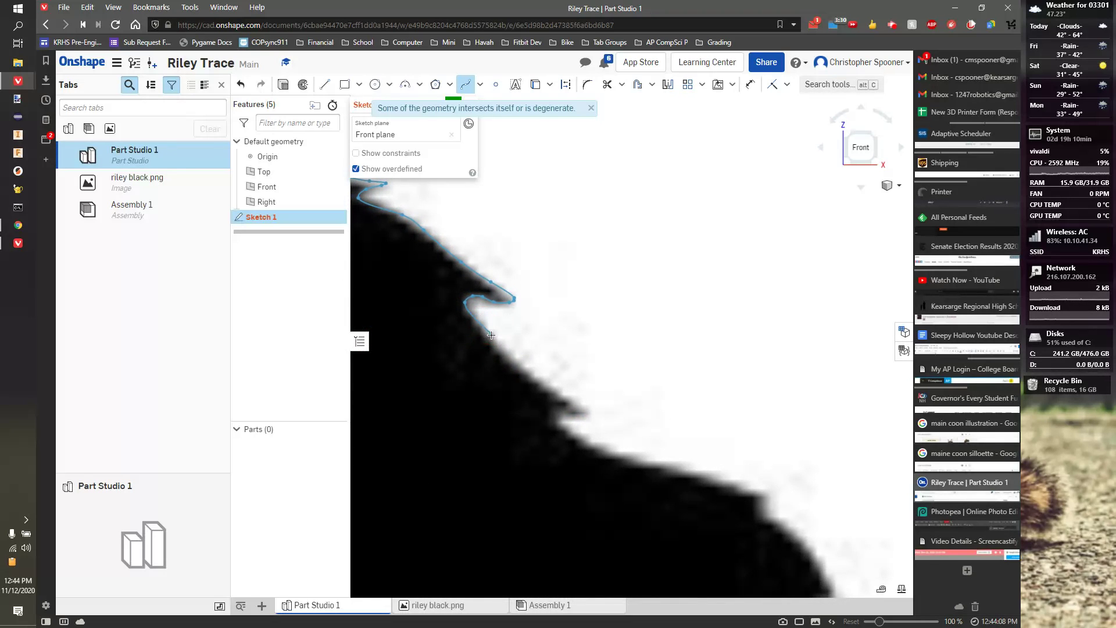
# Add spline points over the next step in the outline and into its notch.
pyautogui.click(526, 369)
pyautogui.scroll(3, 567, 398)
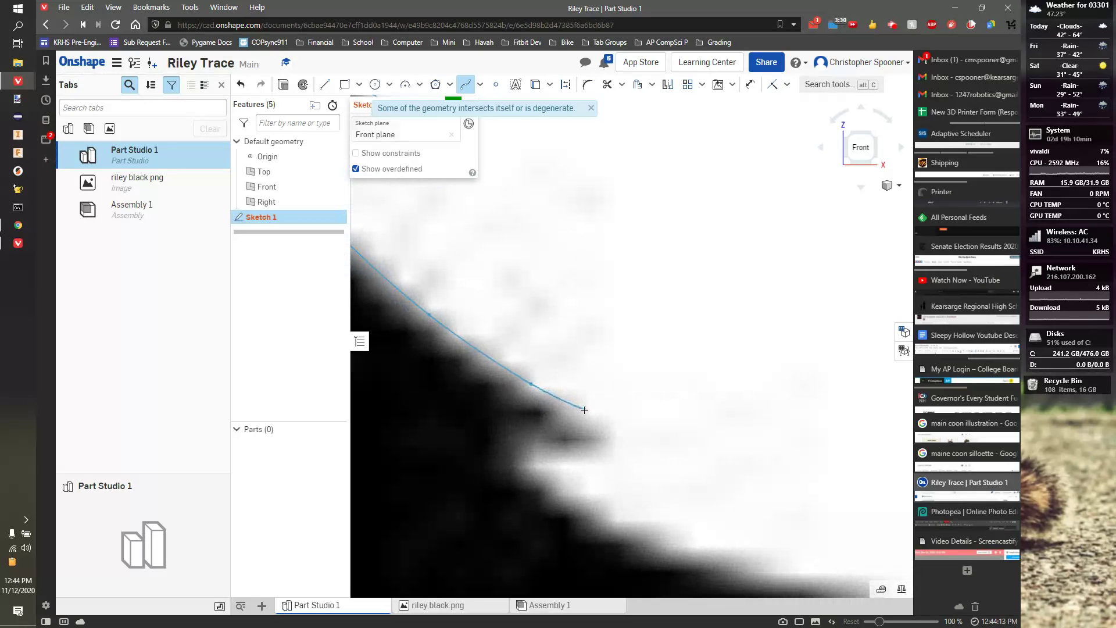
pyautogui.click(589, 418)
pyautogui.click(607, 442)
pyautogui.click(598, 449)
pyautogui.click(528, 435)
# Continue the spline with four points down the slope of the image edge.
pyautogui.scroll(-5, 544, 480)
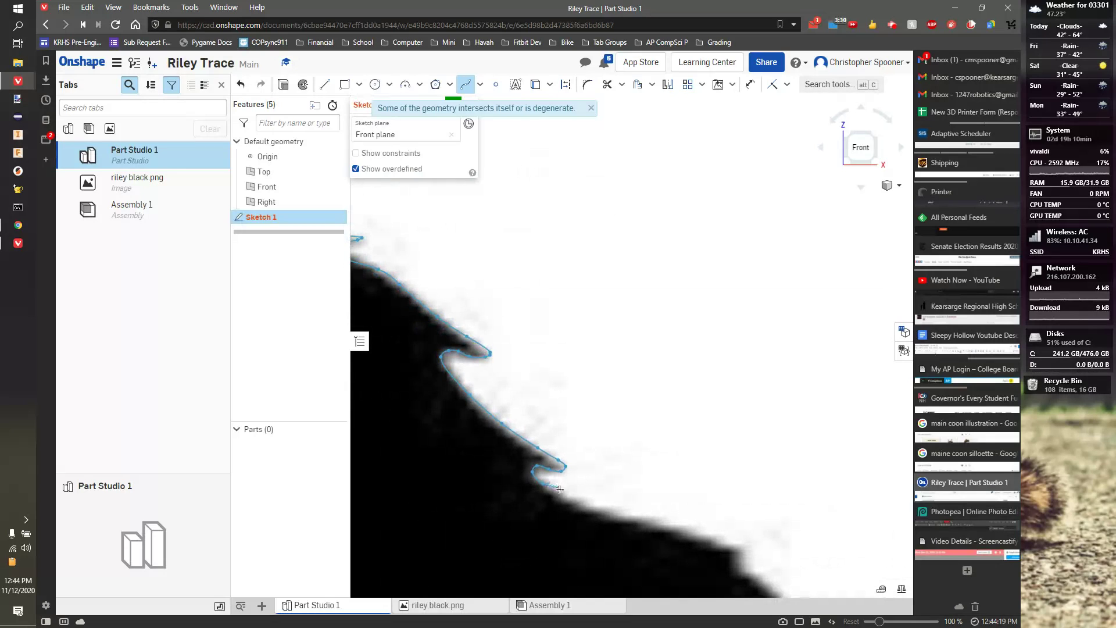
pyautogui.click(562, 493)
pyautogui.click(585, 506)
pyautogui.click(647, 523)
pyautogui.click(736, 545)
# Place spline points at the edge's lower end and around the small hook.
pyautogui.moveTo(738, 543); pyautogui.dragTo(735, 430, button='middle')
pyautogui.scroll(5, 740, 443)
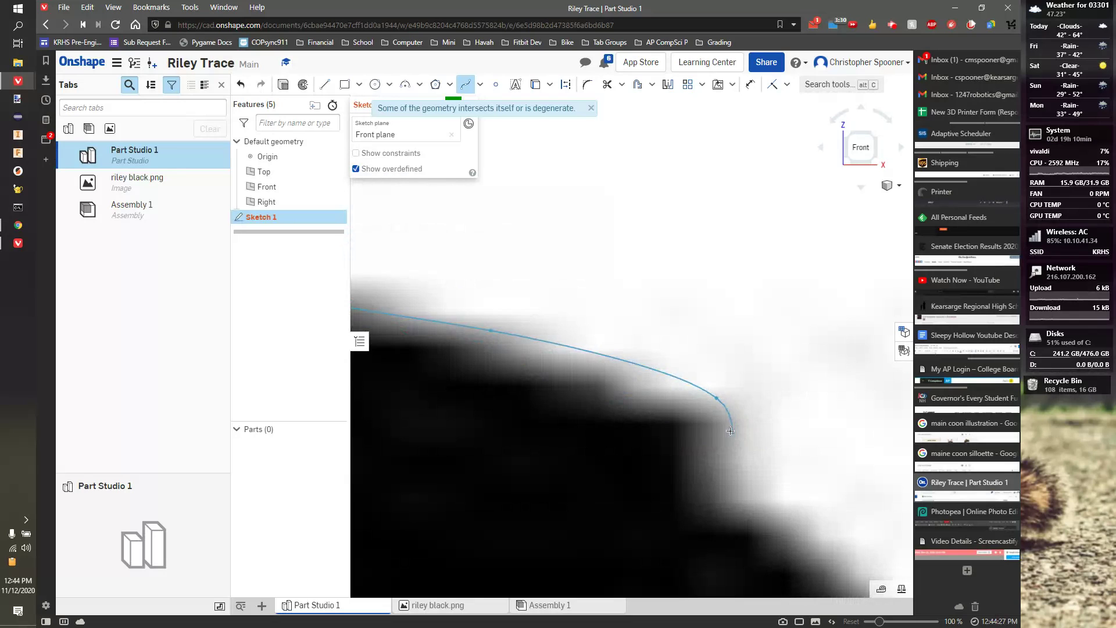
pyautogui.click(716, 492)
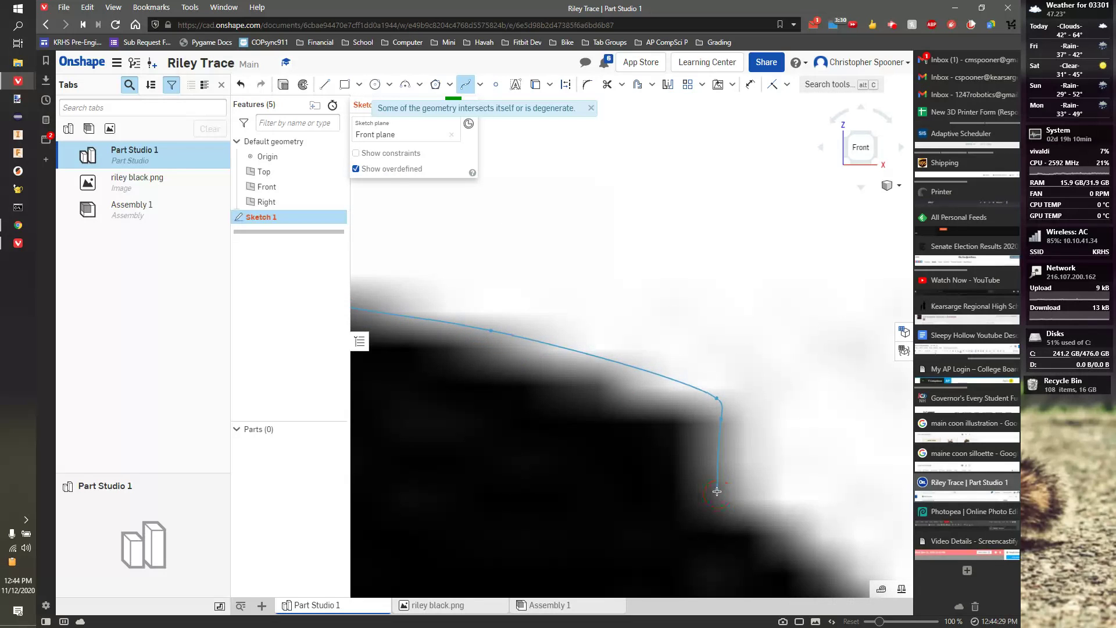
pyautogui.scroll(2, 739, 509)
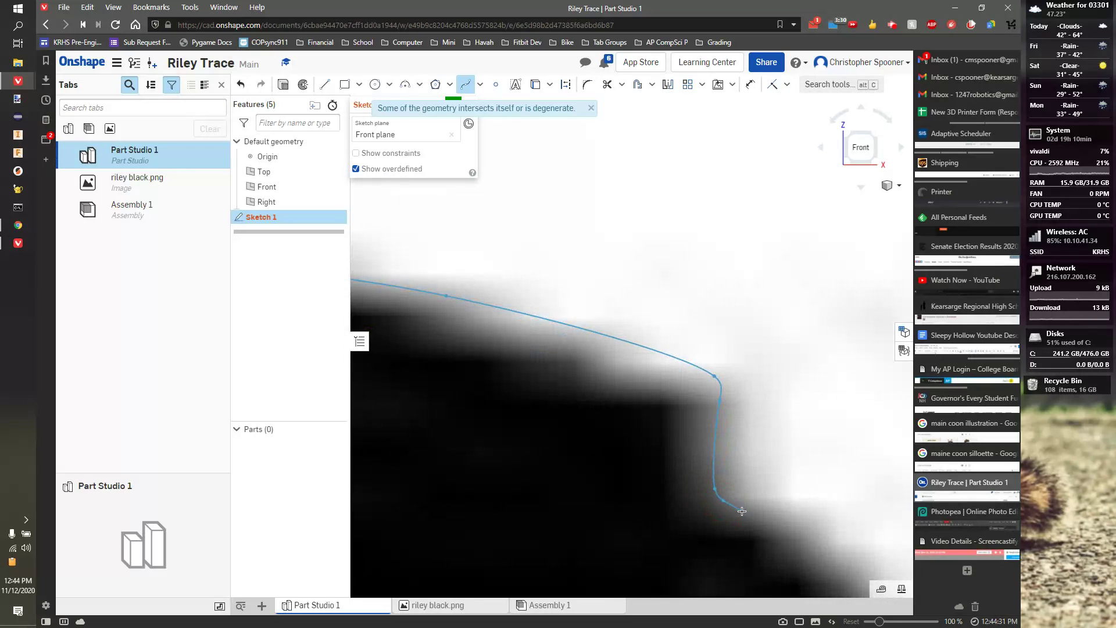
pyautogui.scroll(2, 742, 511)
pyautogui.scroll(-9, 745, 514)
pyautogui.moveTo(759, 528); pyautogui.dragTo(575, 330, button='middle')
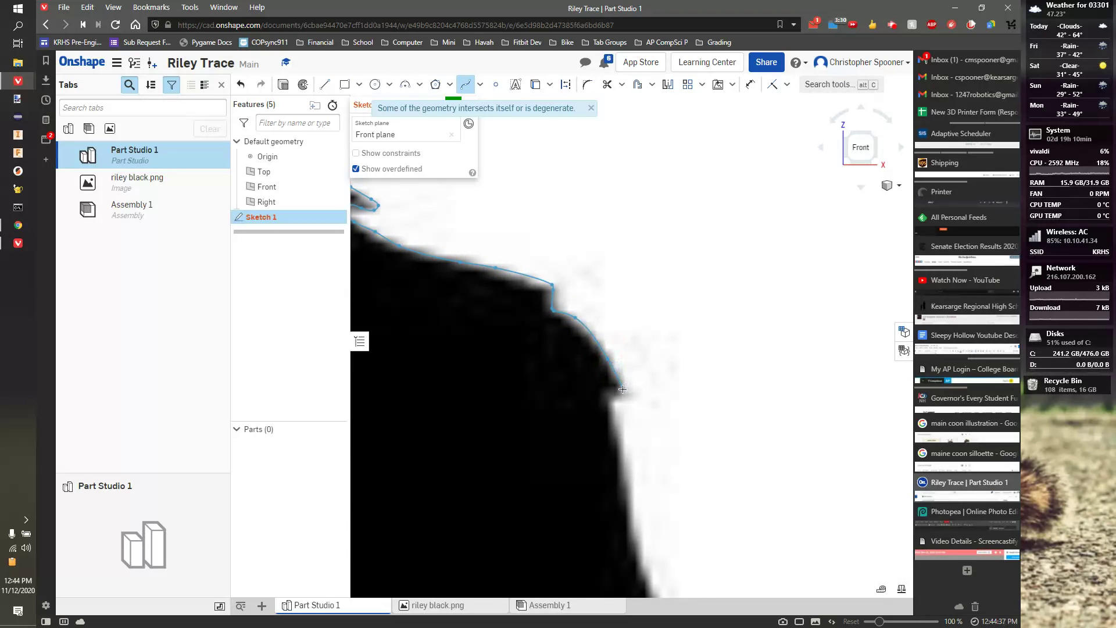
pyautogui.scroll(4, 622, 389)
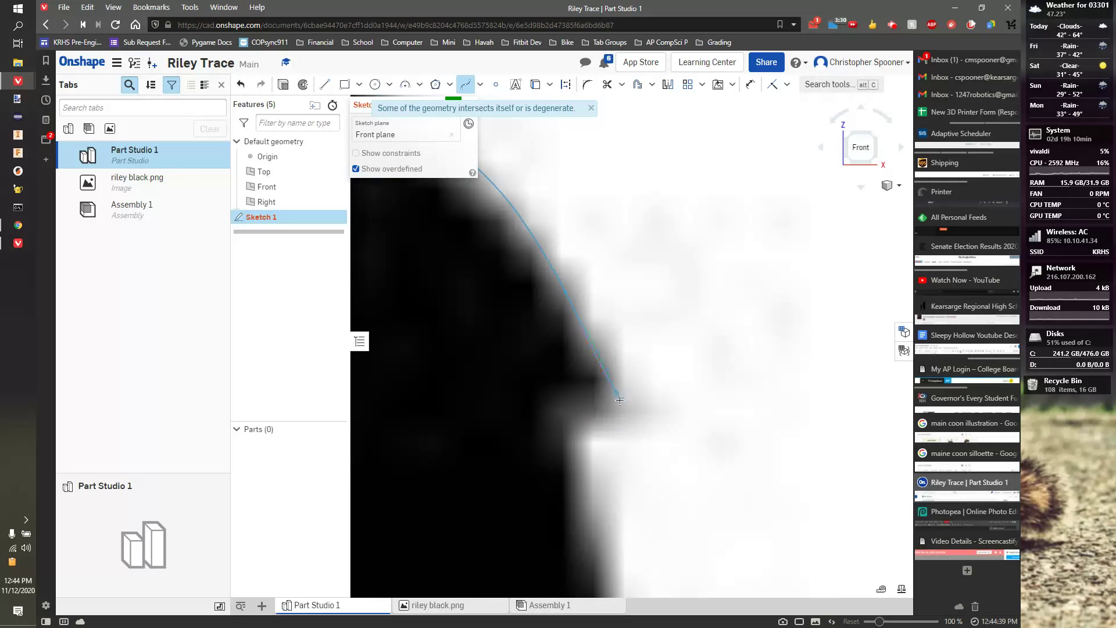
pyautogui.click(602, 401)
pyautogui.click(569, 432)
pyautogui.scroll(-4, 570, 439)
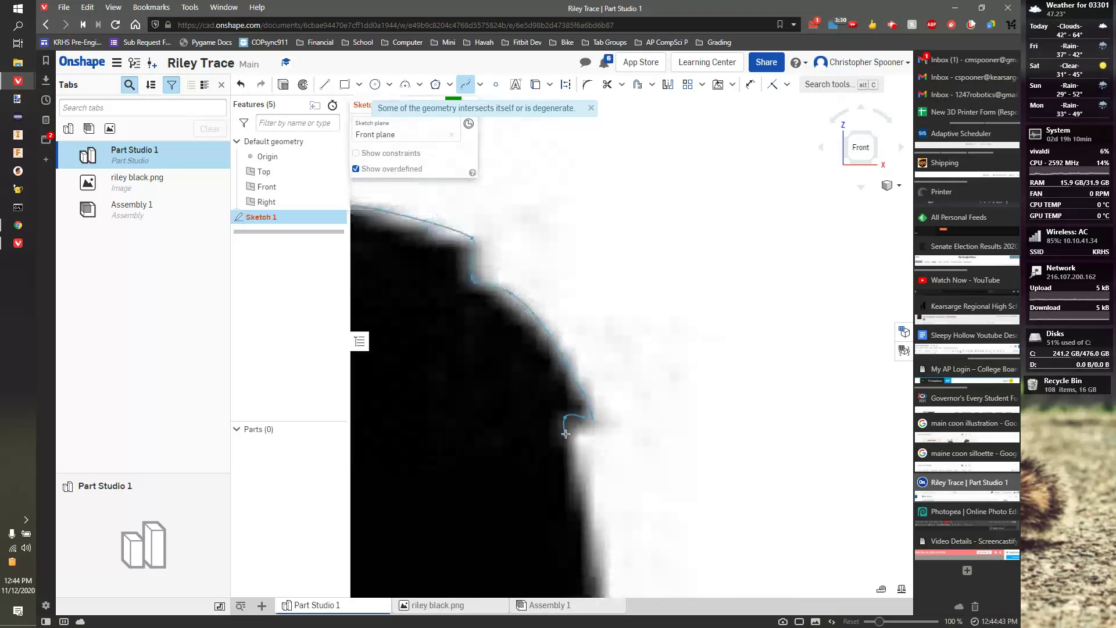
pyautogui.scroll(-2, 572, 451)
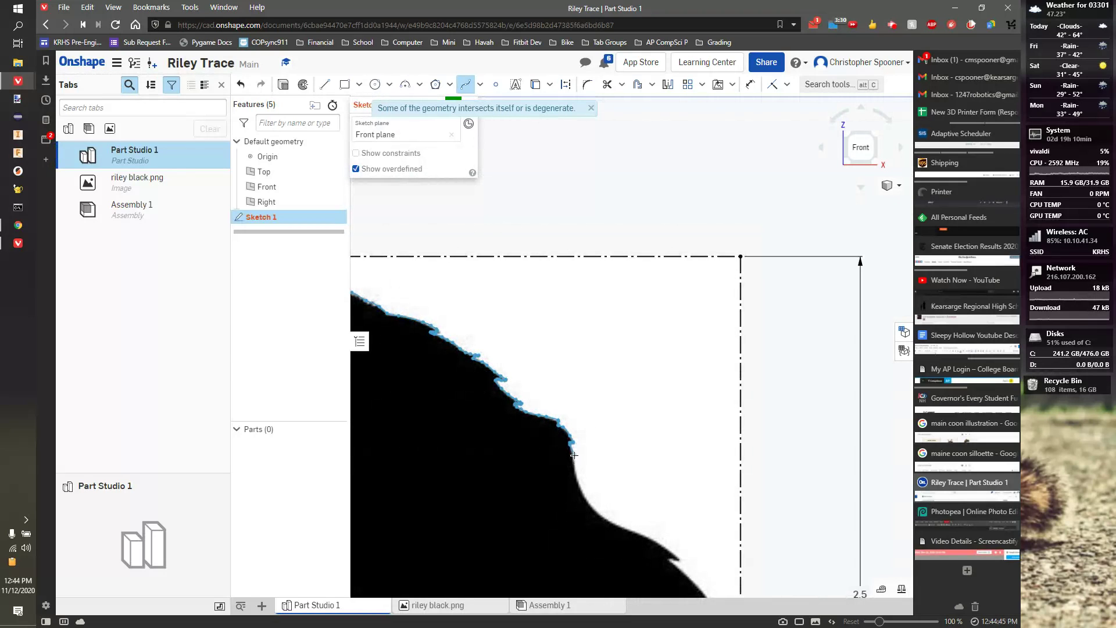
# Extend the spline down the traced edge with four more points.
pyautogui.scroll(3, 574, 457)
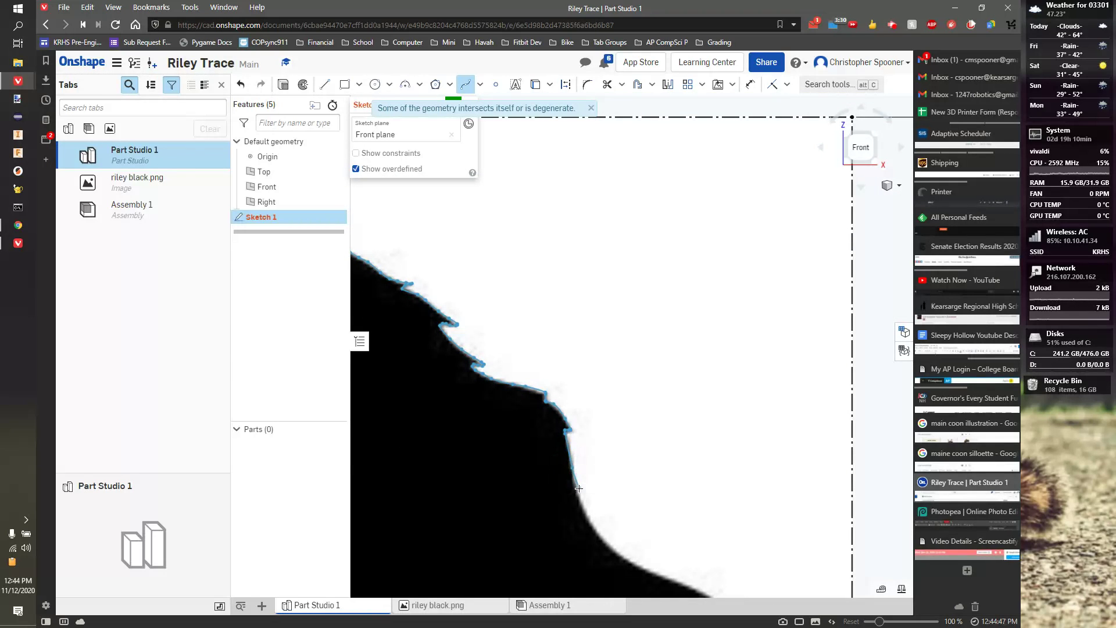
pyautogui.click(579, 490)
pyautogui.click(592, 526)
pyautogui.click(618, 553)
pyautogui.click(658, 575)
# Wrap the spline around the hooked fur tuft, tracing its tip and upper edge.
pyautogui.moveTo(668, 521); pyautogui.dragTo(535, 298, button='middle')
pyautogui.click(583, 389)
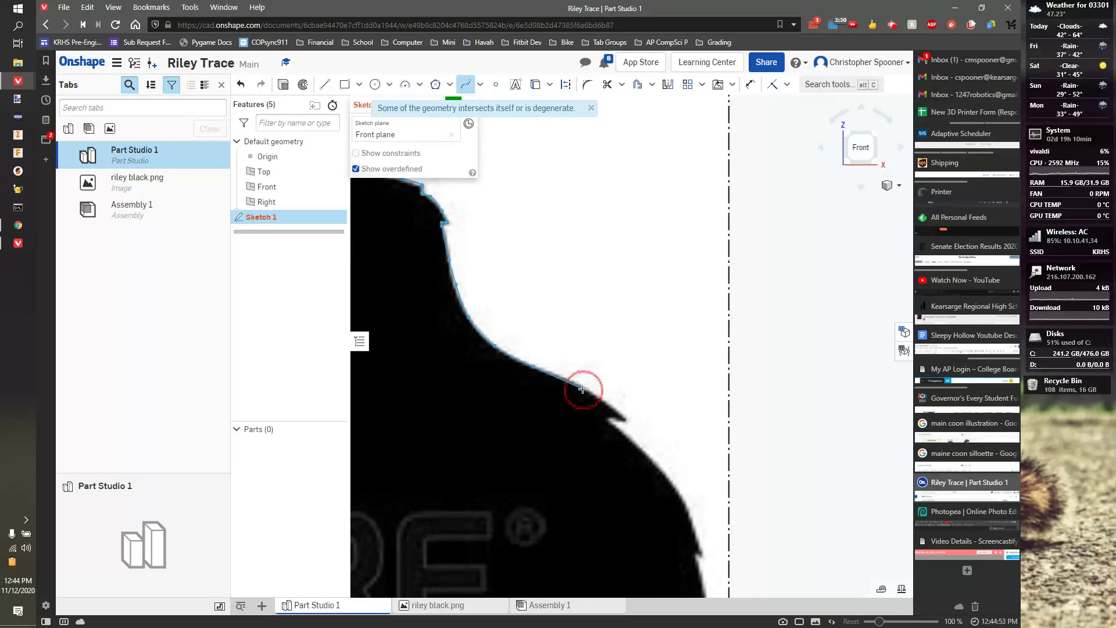
pyautogui.scroll(4, 612, 406)
pyautogui.click(612, 411)
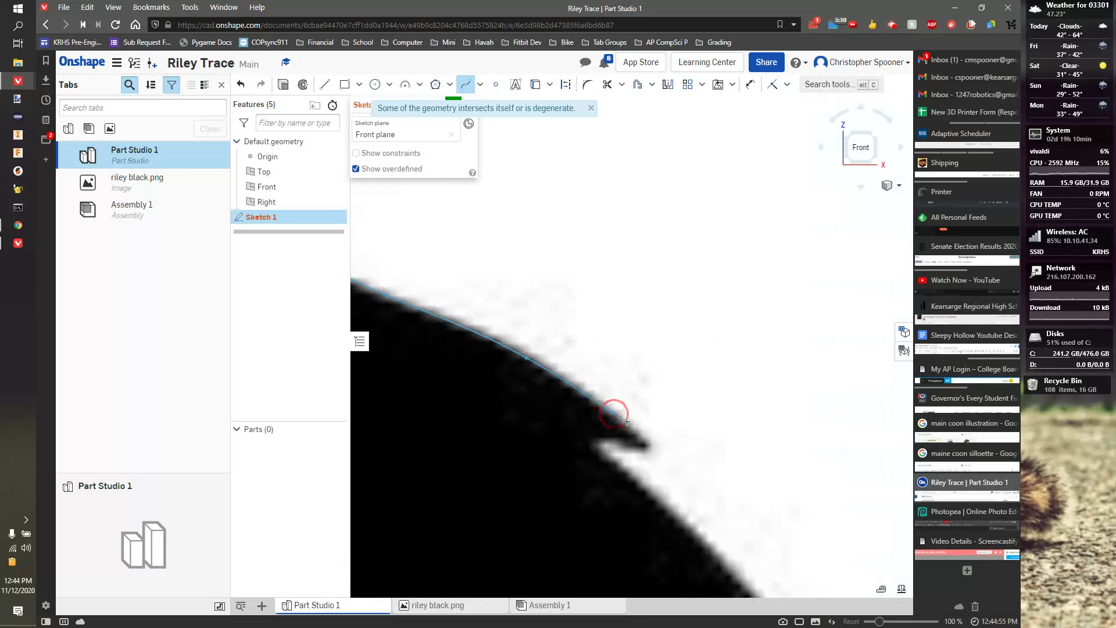
pyautogui.scroll(2, 655, 456)
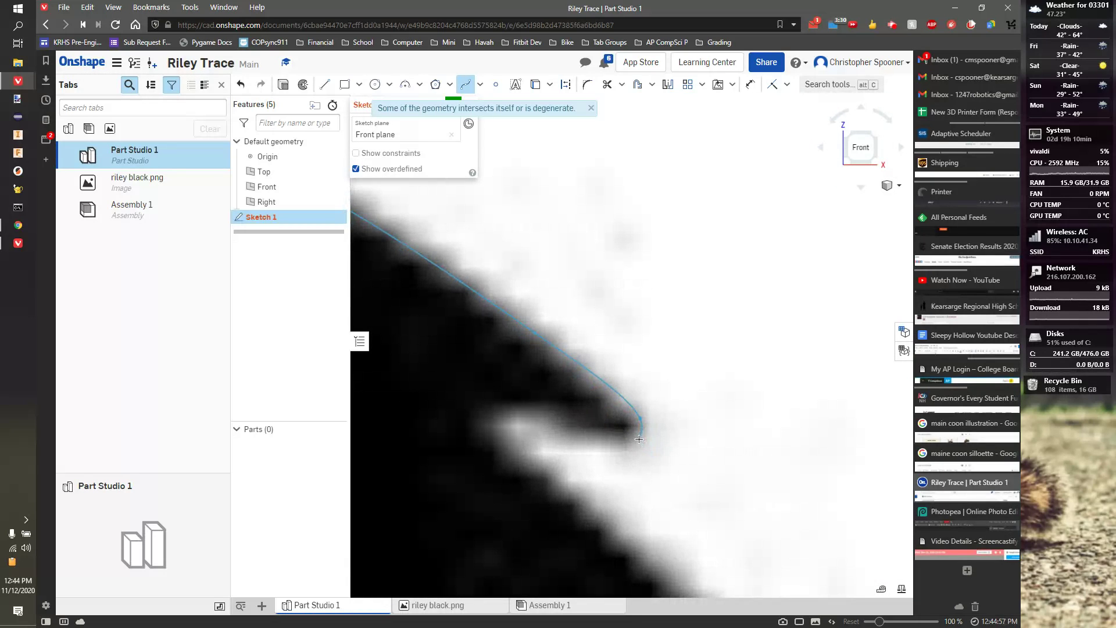
pyautogui.click(639, 439)
pyautogui.click(584, 433)
pyautogui.click(563, 420)
pyautogui.click(535, 406)
pyautogui.click(499, 408)
# Carry the spline down the cat's right side with two more points.
pyautogui.scroll(-5, 583, 500)
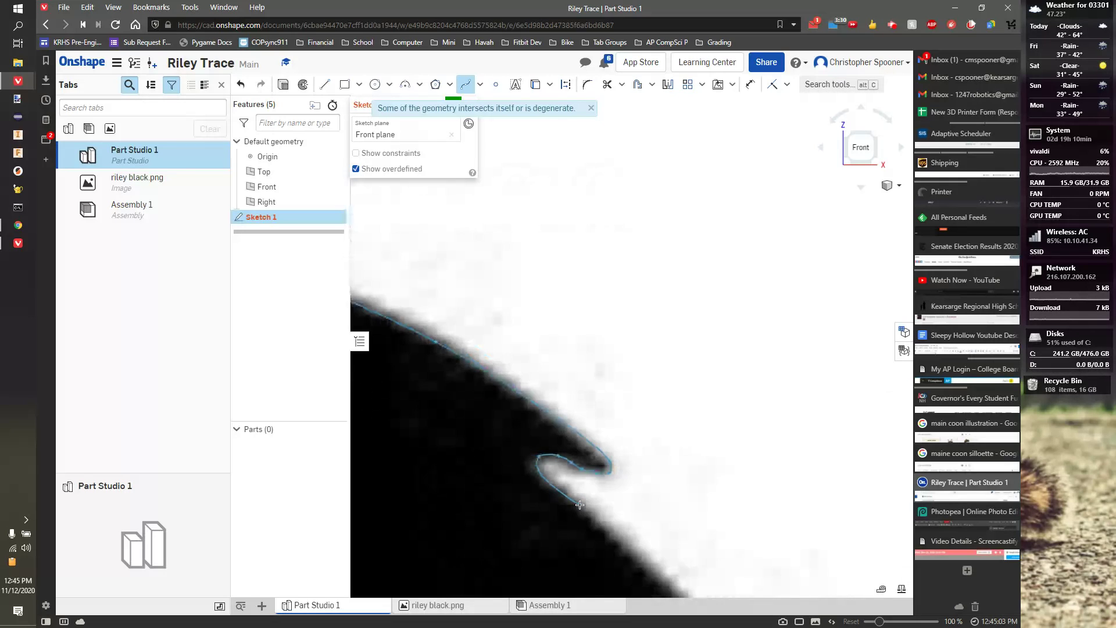
pyautogui.scroll(-5, 586, 502)
pyautogui.moveTo(646, 537); pyautogui.dragTo(555, 332, button='middle')
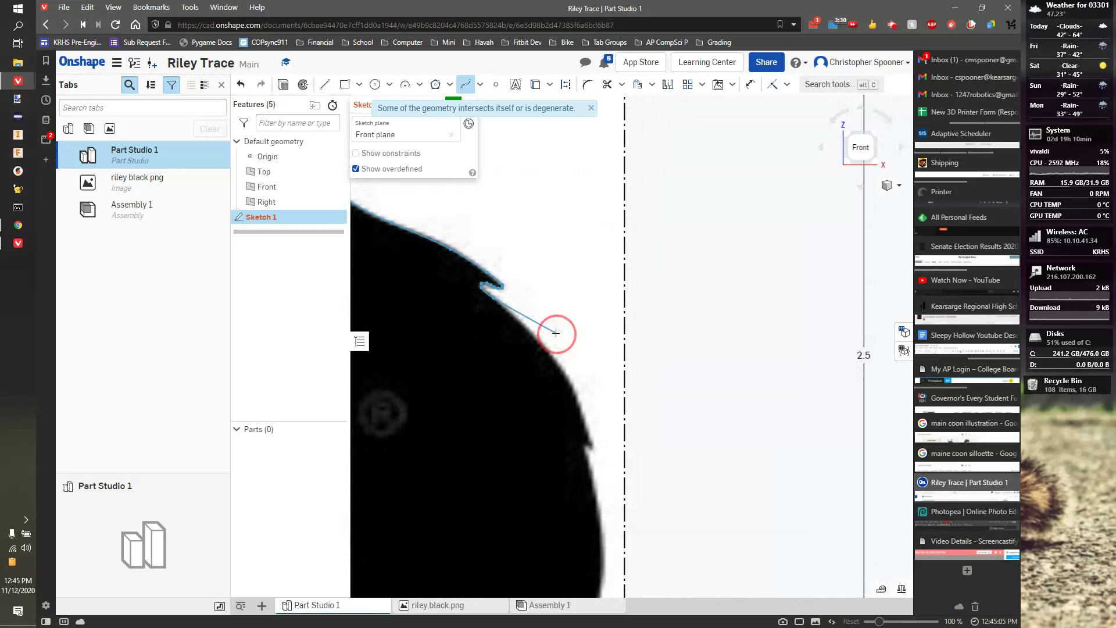
pyautogui.scroll(4, 552, 338)
pyautogui.scroll(1, 552, 338)
pyautogui.click(483, 311)
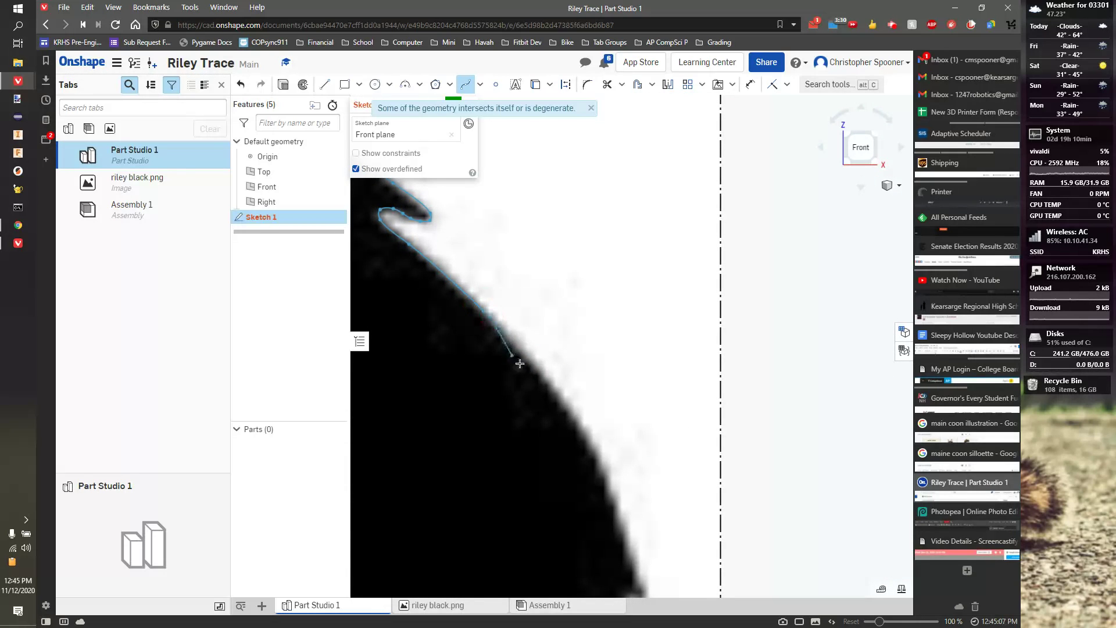
pyautogui.click(584, 432)
pyautogui.scroll(-5, 613, 501)
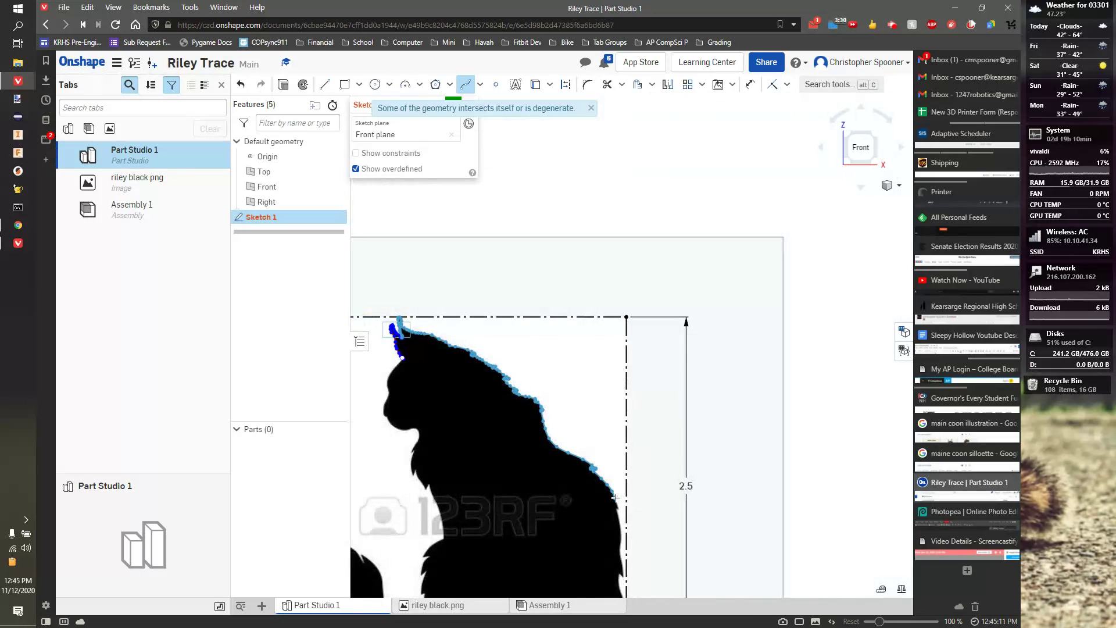
# Extend the spline down the back and wrap it around the second hook's tip.
pyautogui.scroll(5, 616, 498)
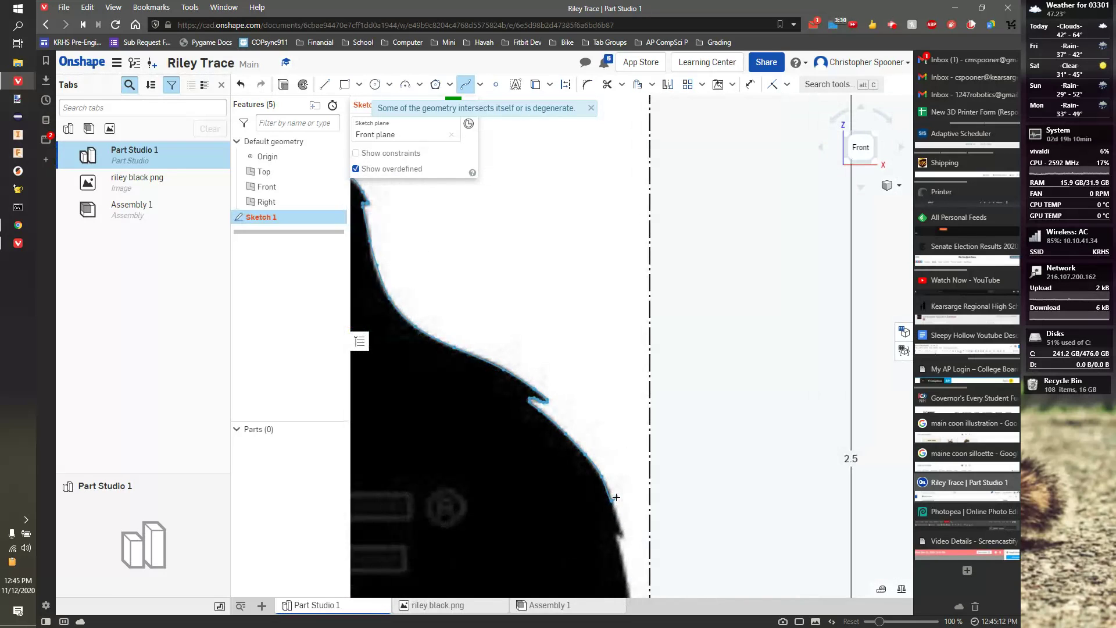
pyautogui.click(618, 538)
pyautogui.scroll(5, 631, 577)
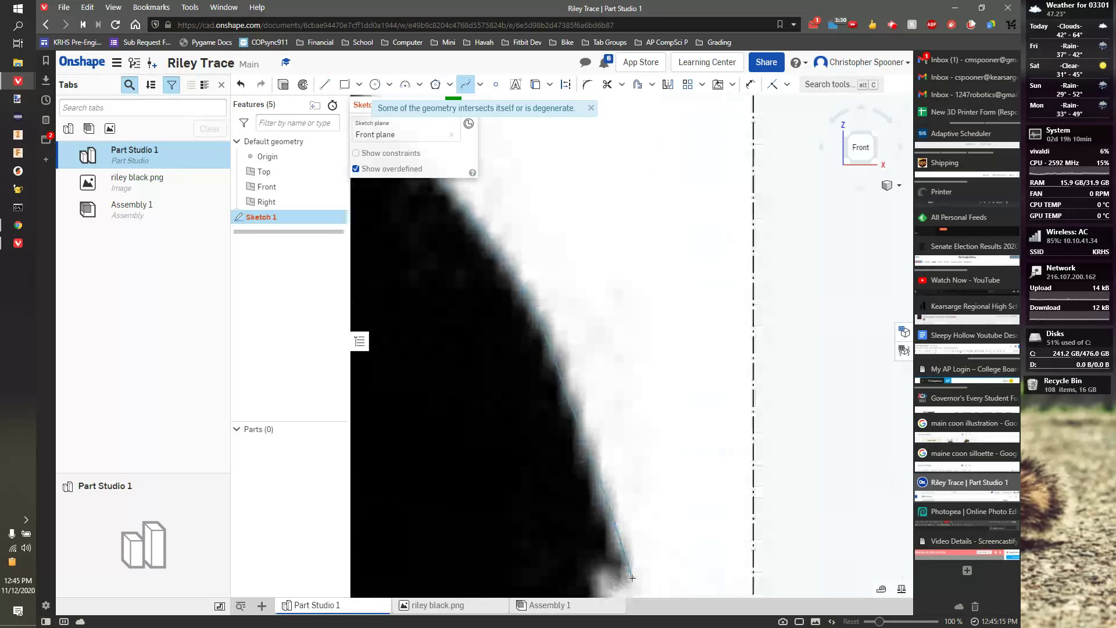
pyautogui.click(641, 382)
pyautogui.scroll(4, 635, 388)
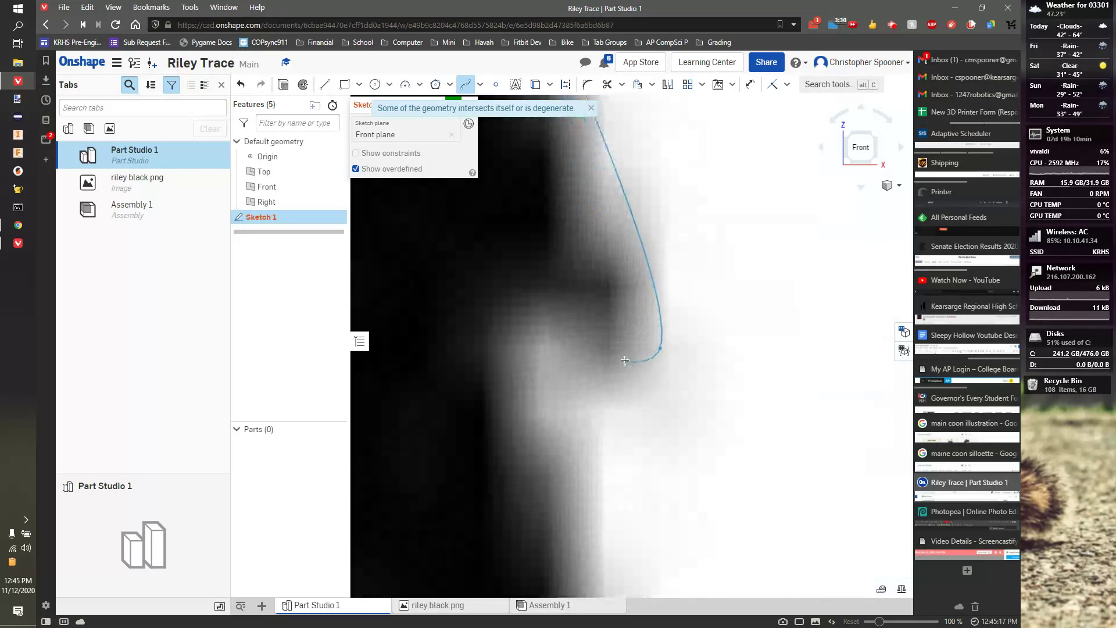
pyautogui.click(603, 321)
pyautogui.click(563, 292)
pyautogui.click(517, 320)
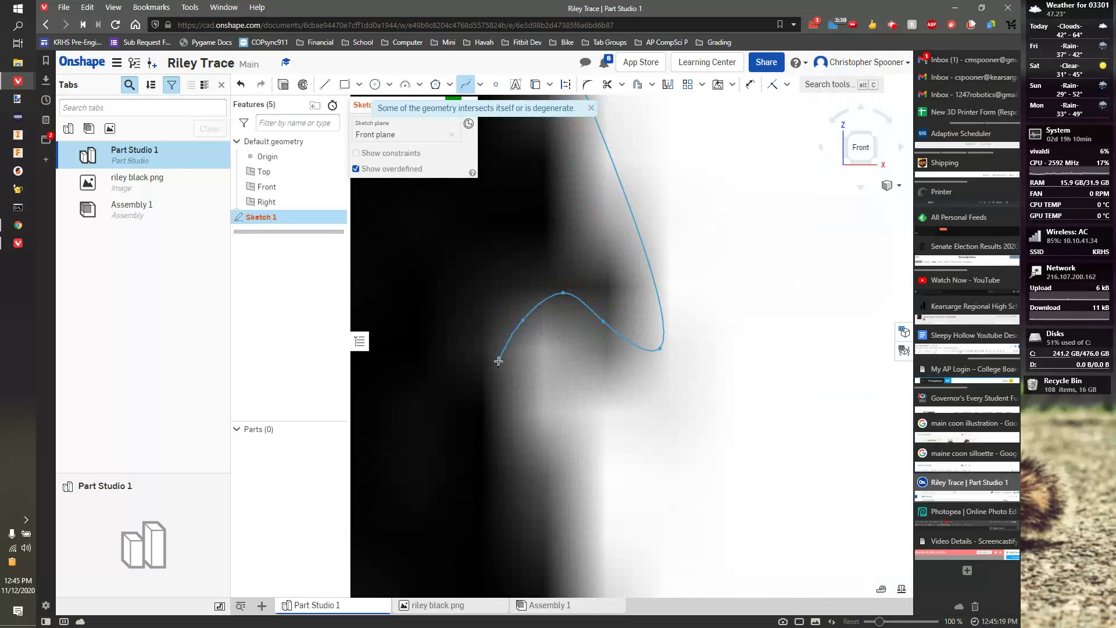
pyautogui.click(490, 367)
# Zoom out and back in to check the trace along the cat's right edge.
pyautogui.scroll(-5, 533, 397)
pyautogui.scroll(-3, 541, 417)
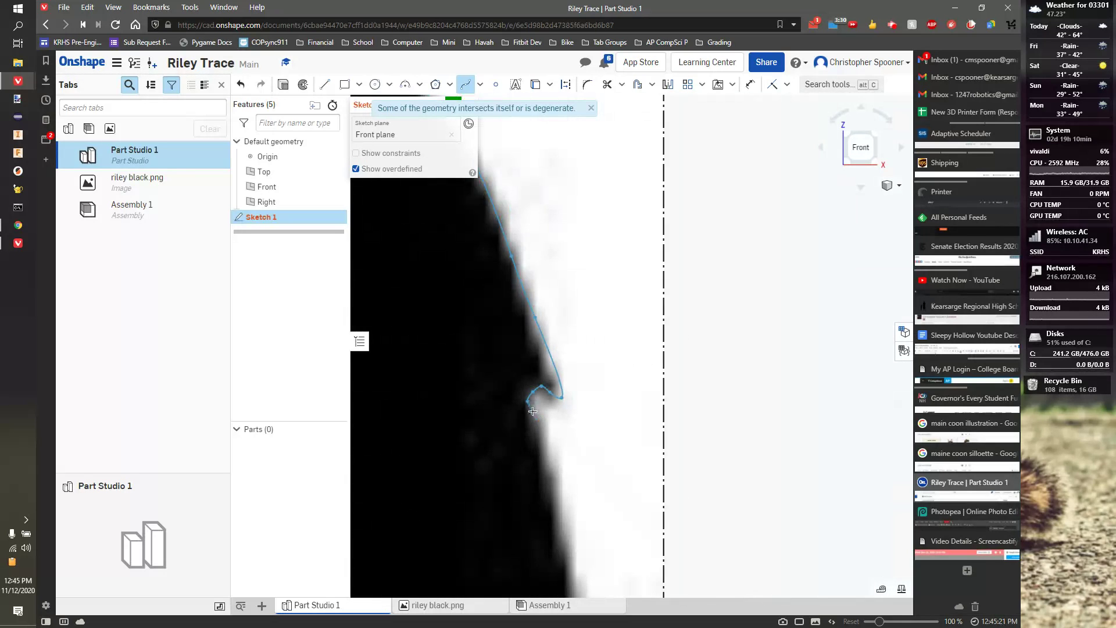
pyautogui.scroll(-5, 541, 432)
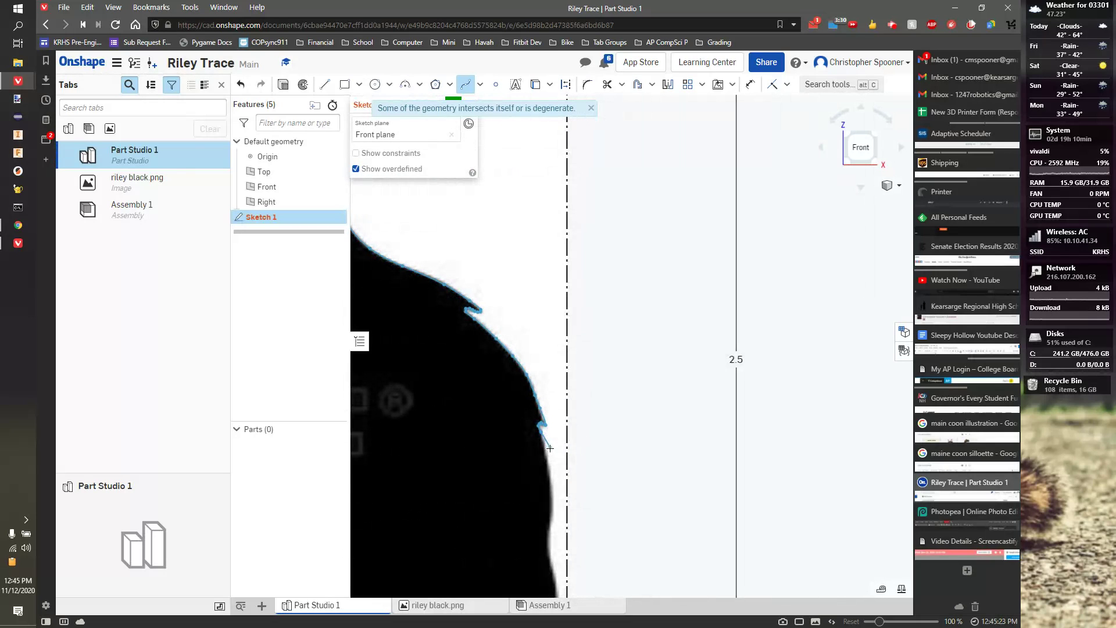
pyautogui.scroll(2, 548, 455)
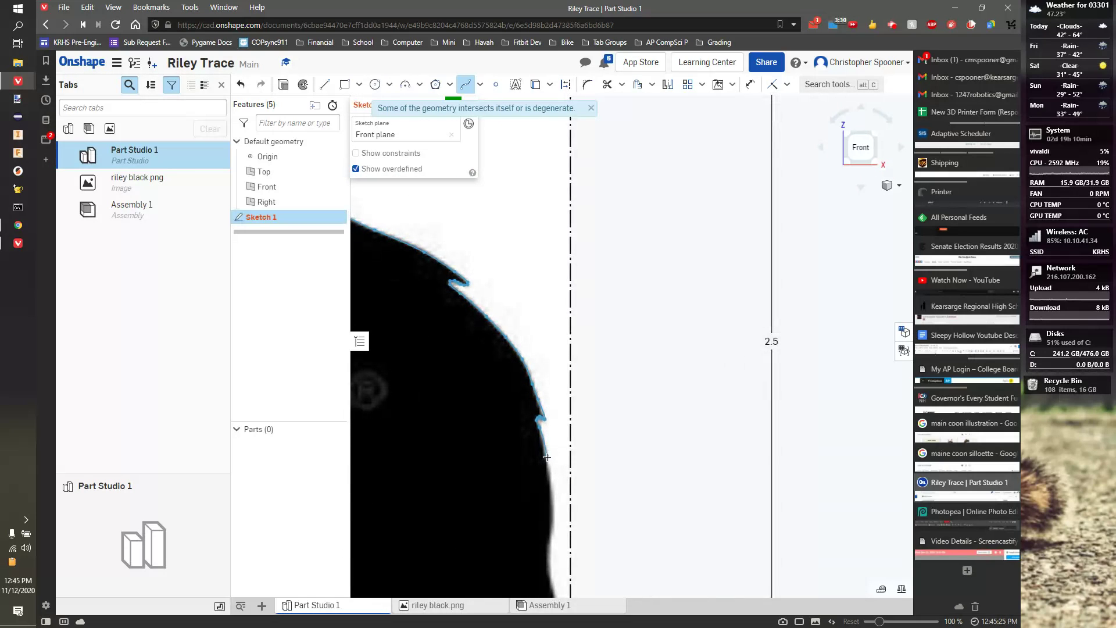
pyautogui.scroll(2, 549, 454)
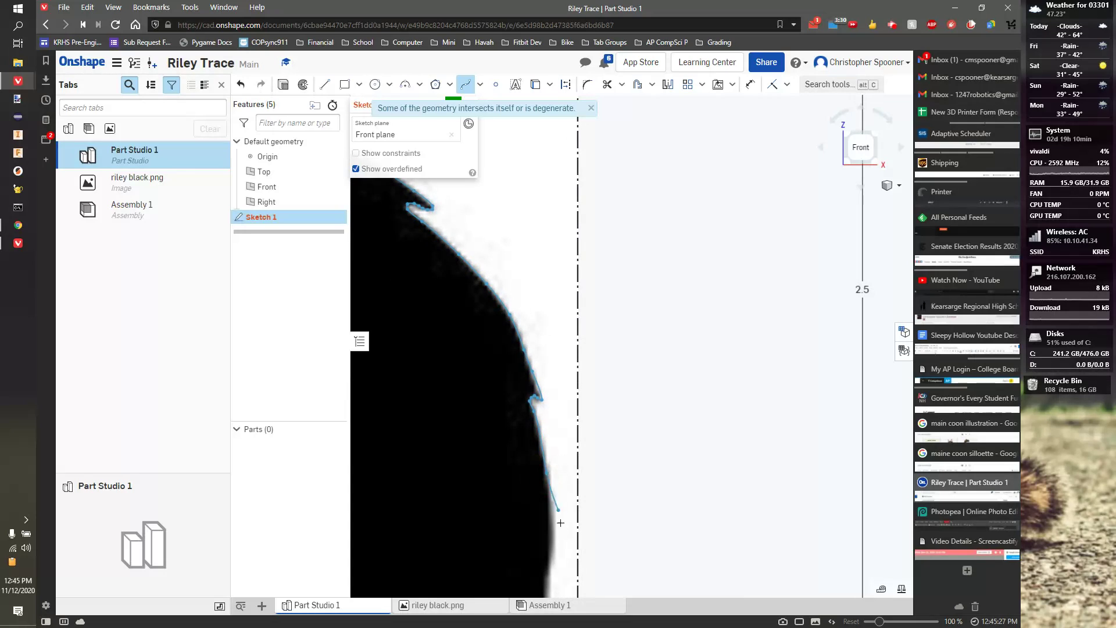